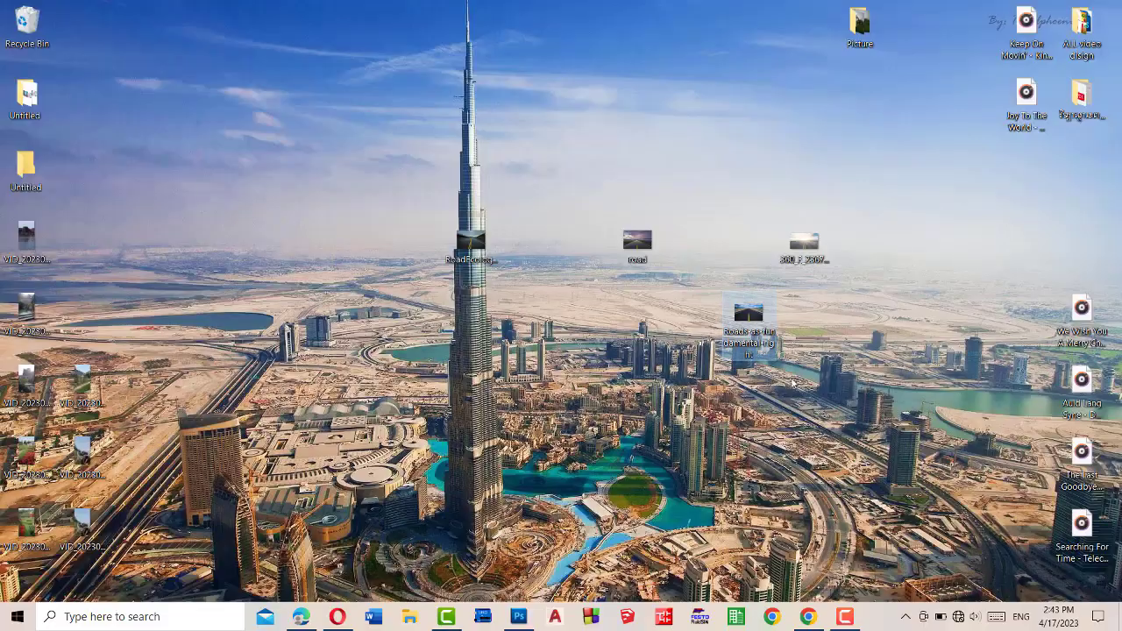
- Open RoadEcologyConference2017-17.jpg in Photoshop by dragging it in from the desktop
click(470, 247)
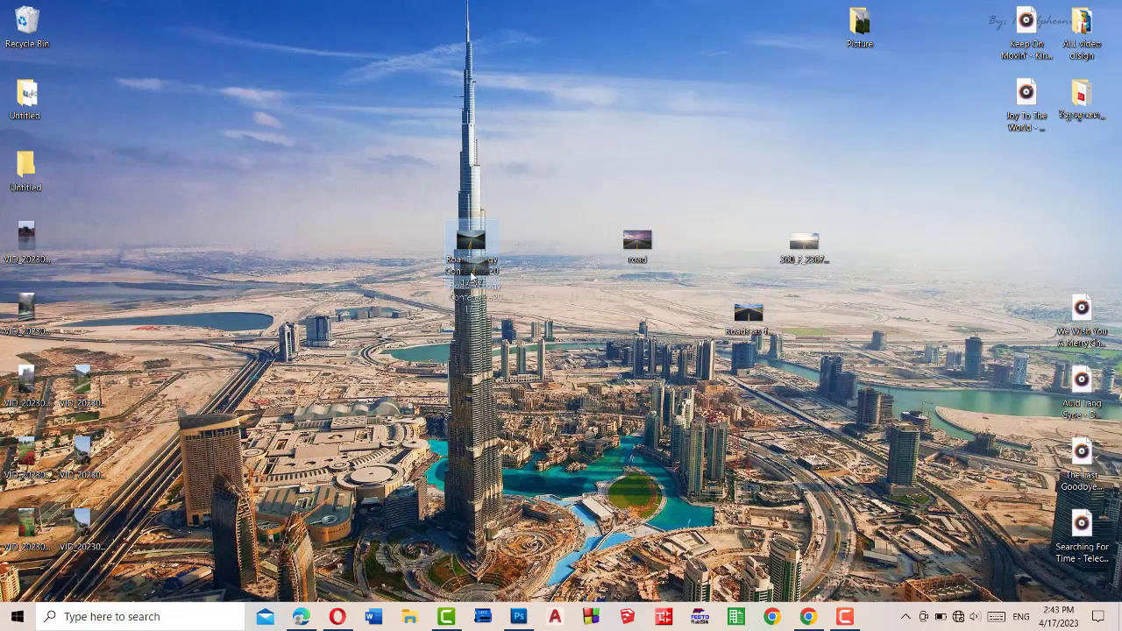
click(518, 617)
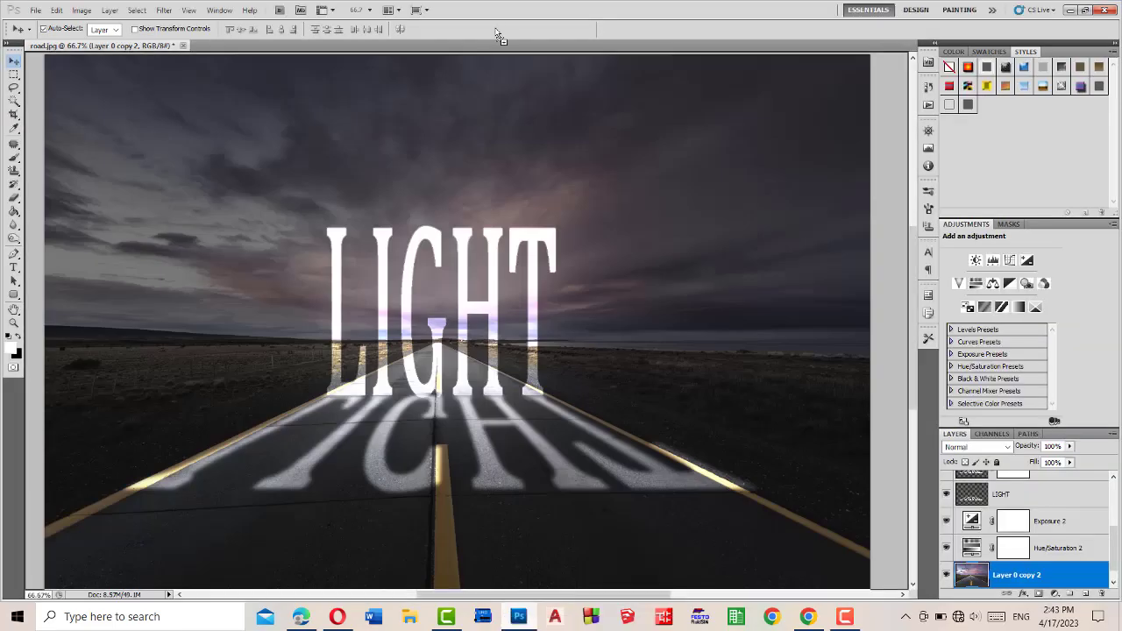
drag(506, 51, 507, 52)
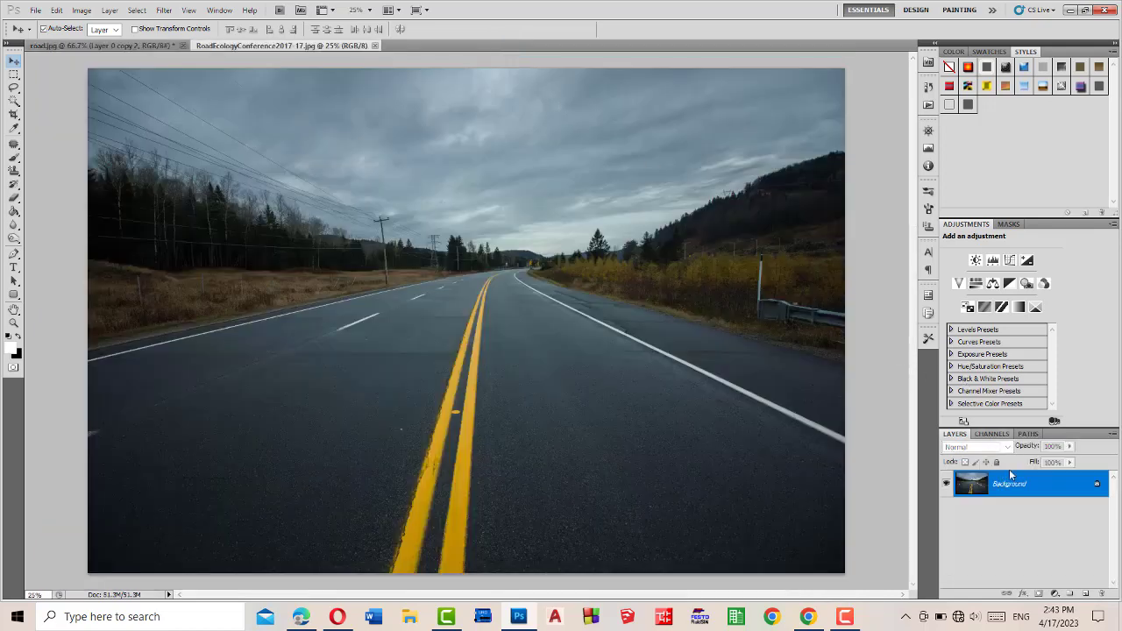
- Duplicate the road background into a hidden Layer 1, keeping Background selected
key(ctrl+j)
click(947, 484)
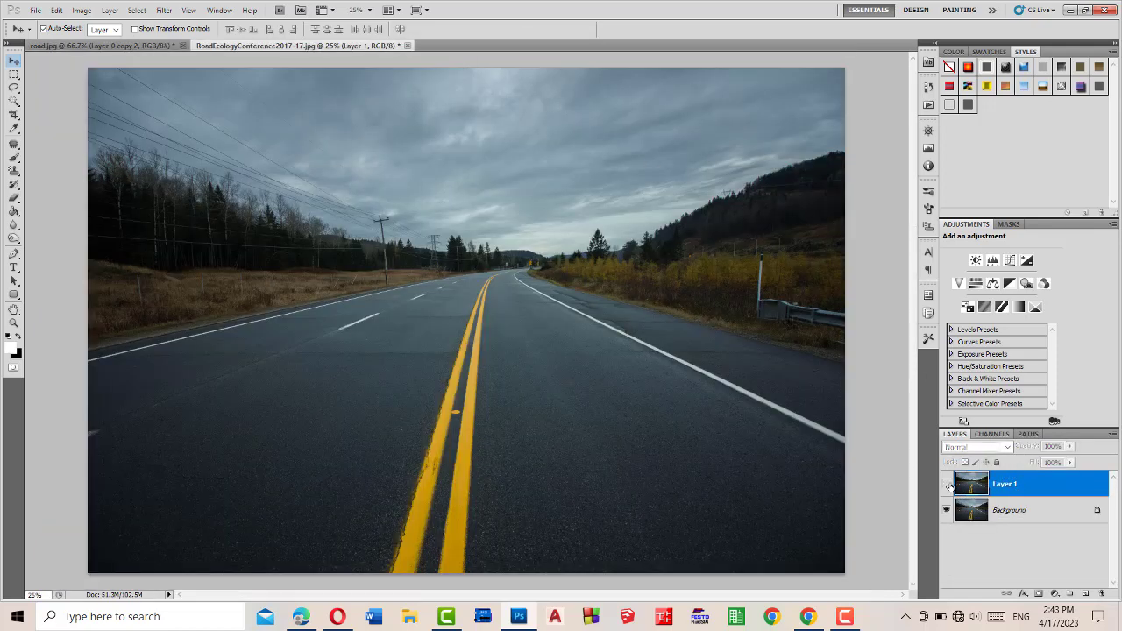
click(1032, 517)
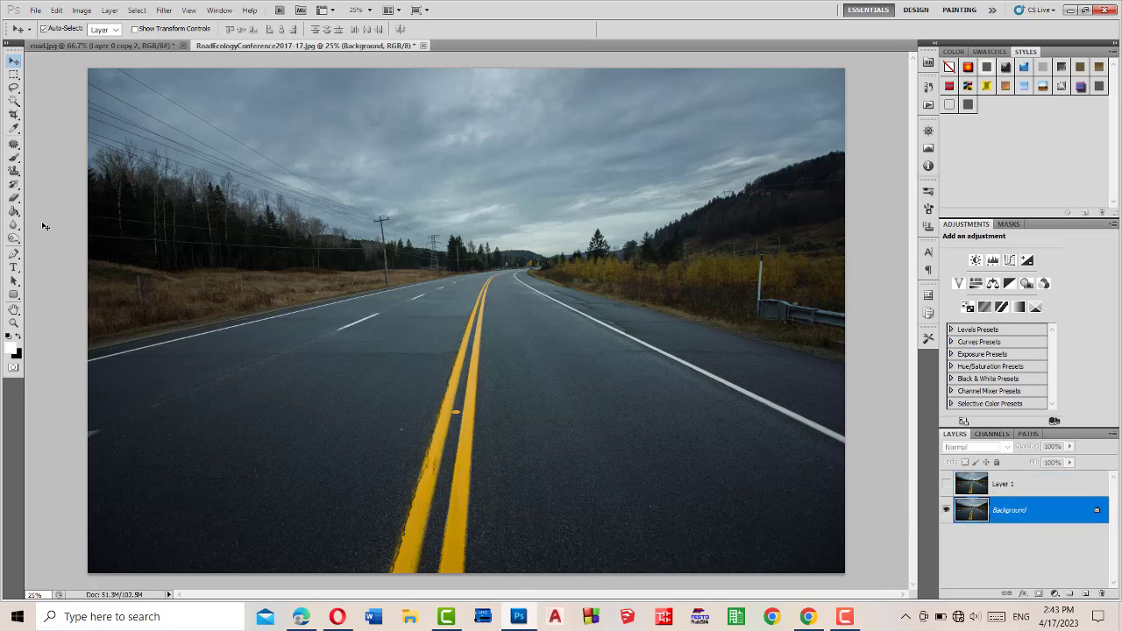
- Type the text 'LIGHT' above the road near the horizon
click(14, 267)
click(430, 308)
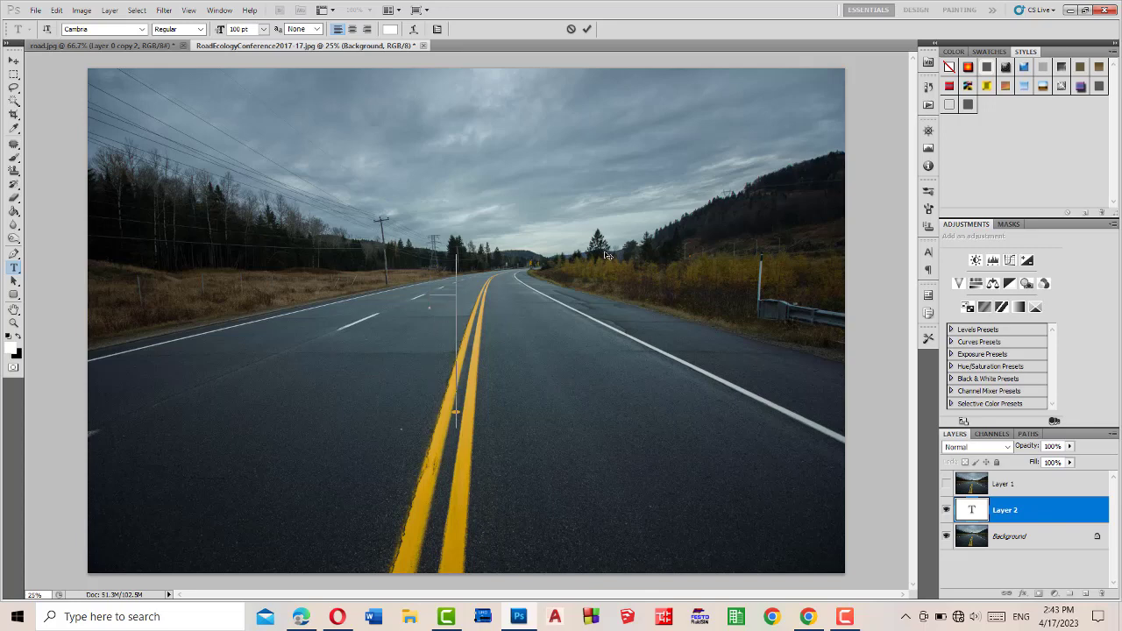
text(LI)
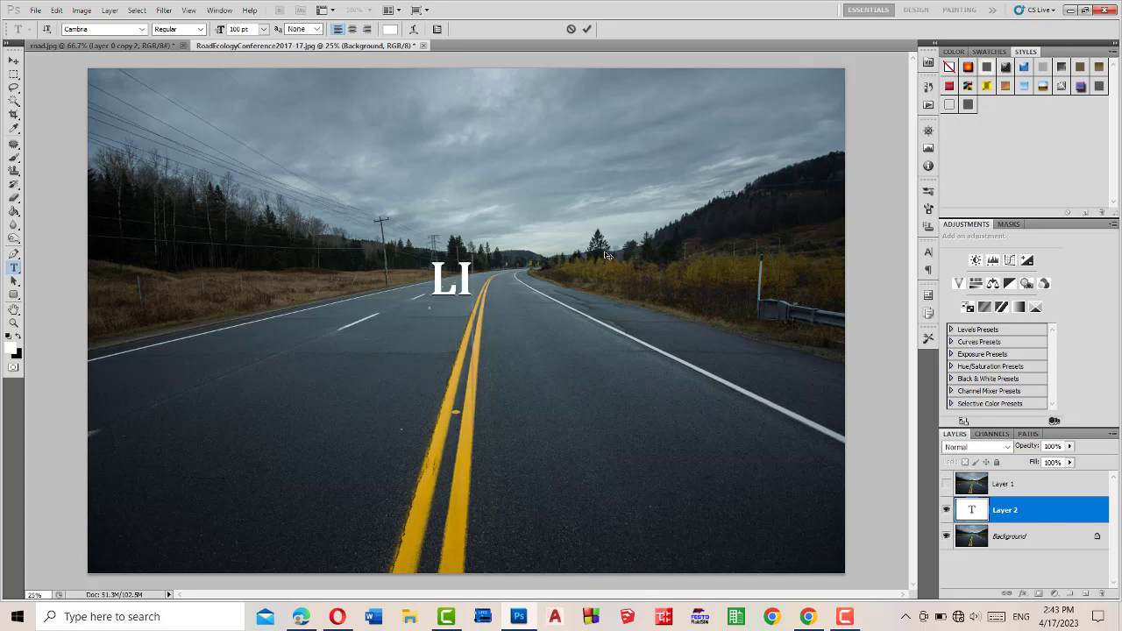
text(GHT)
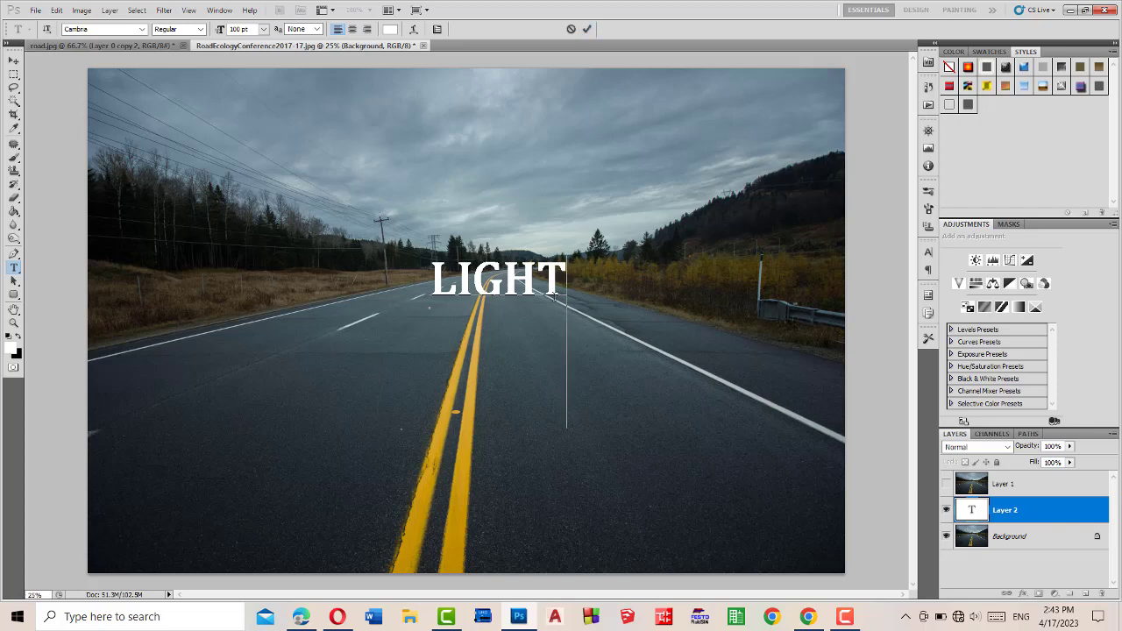
- Set the LIGHT text's font to Impact in the Character panel
drag(558, 296, 433, 276)
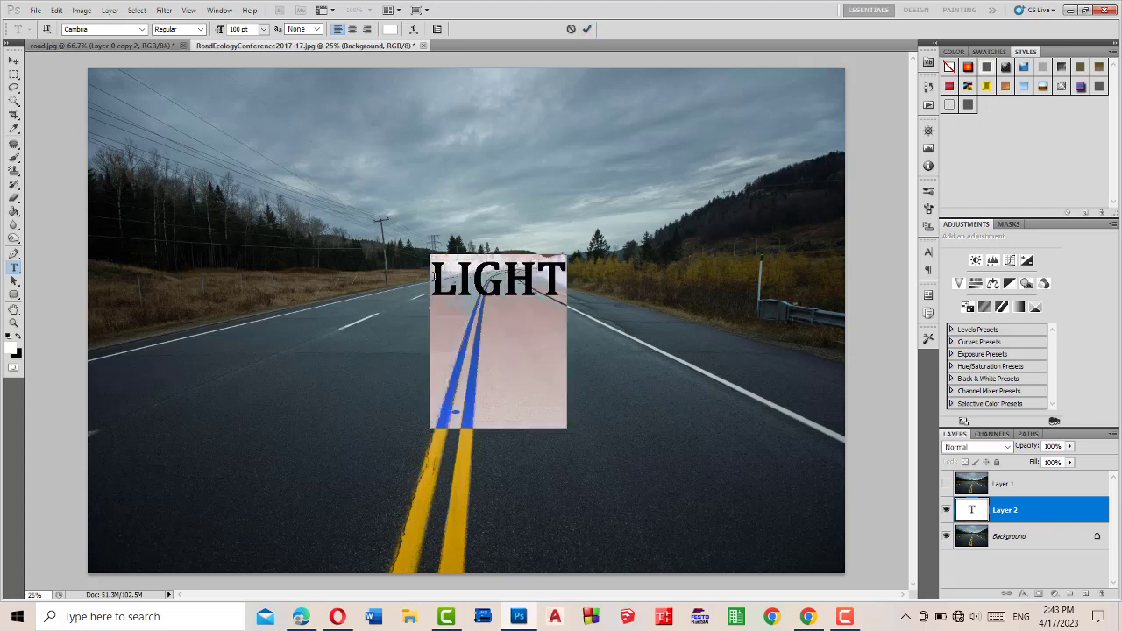
click(929, 253)
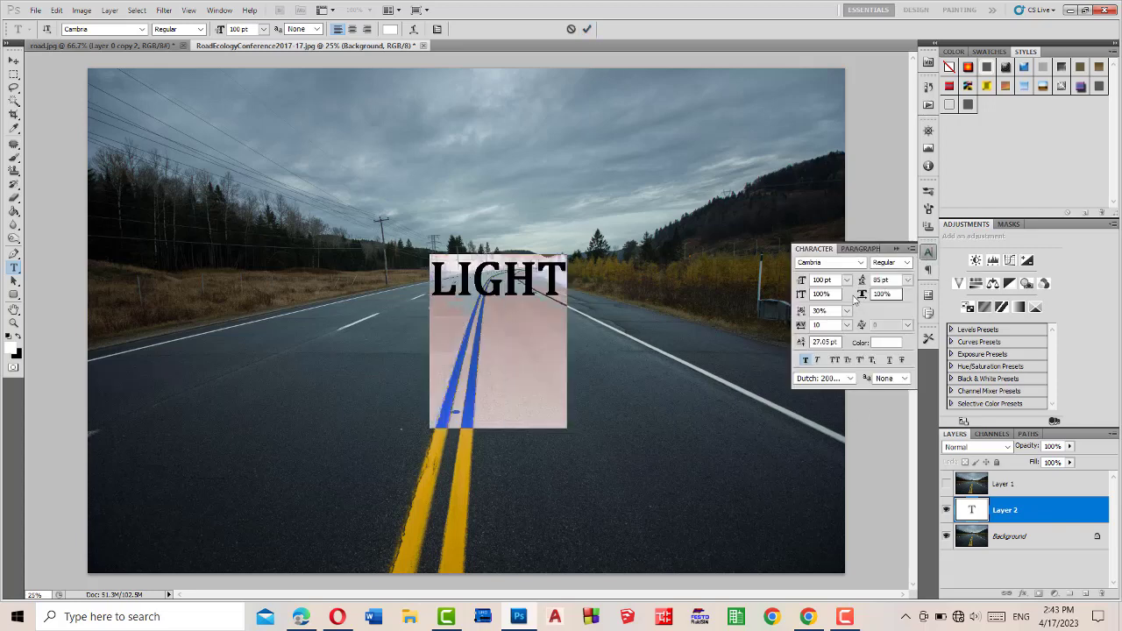
click(862, 263)
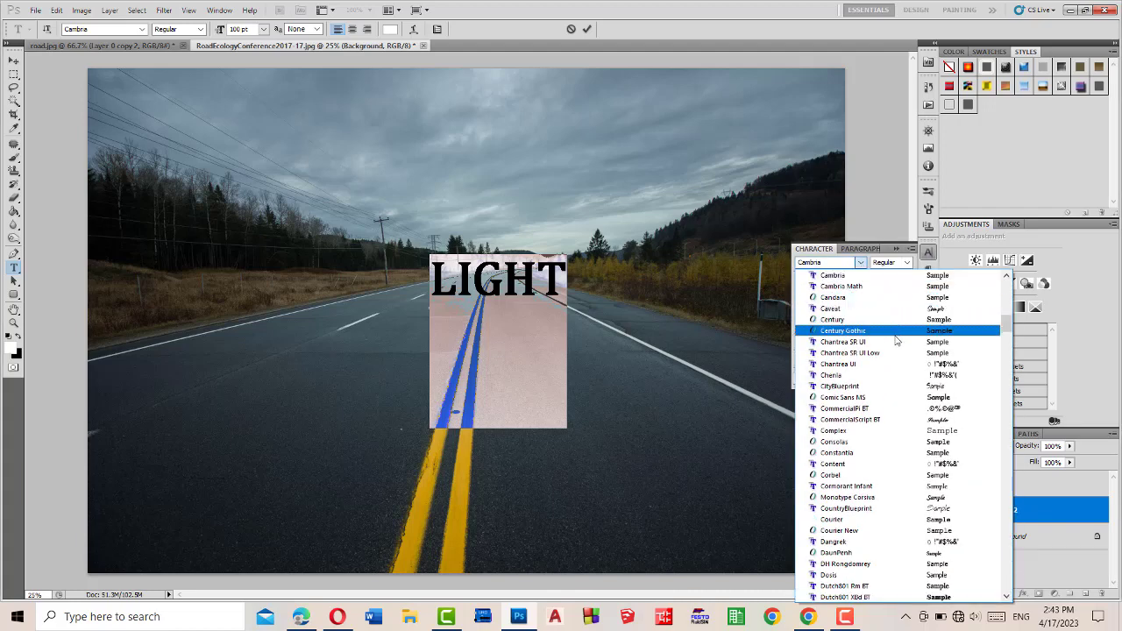
scroll(896, 340, down, 7)
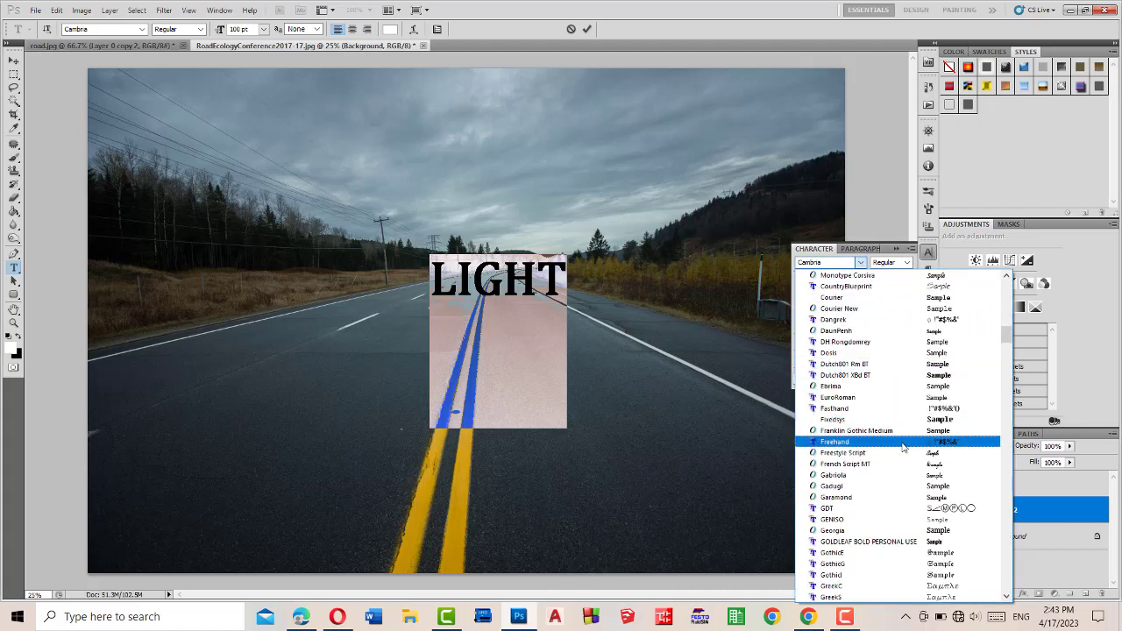
scroll(903, 447, down, 5)
click(905, 425)
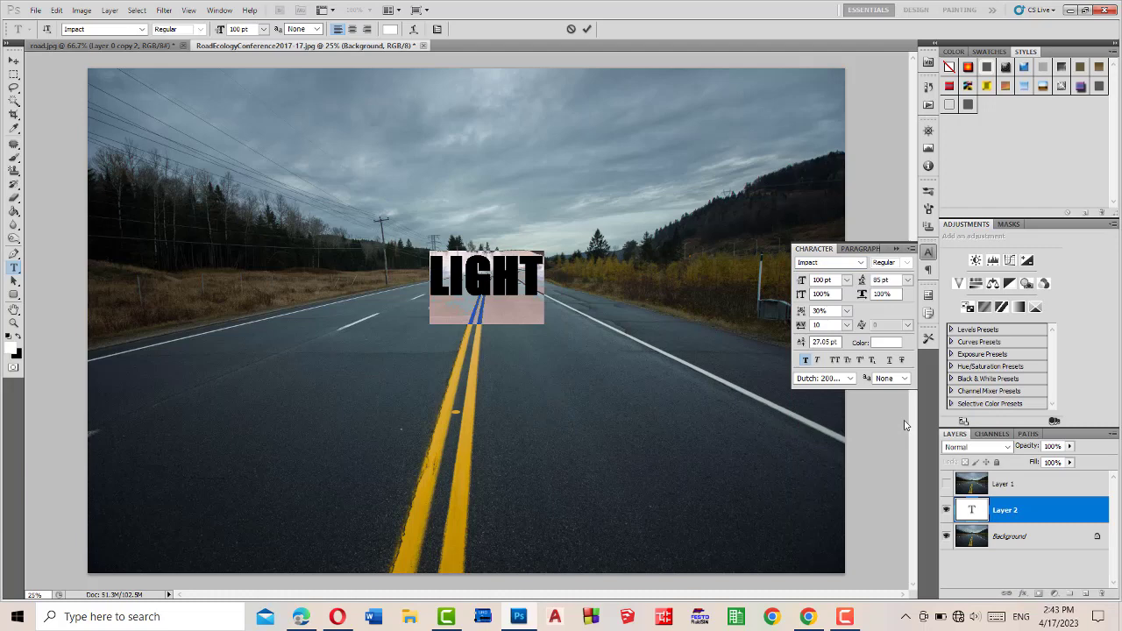
- Switch LIGHT to a heavier condensed font and commit it as the LIGHT text layer
click(861, 263)
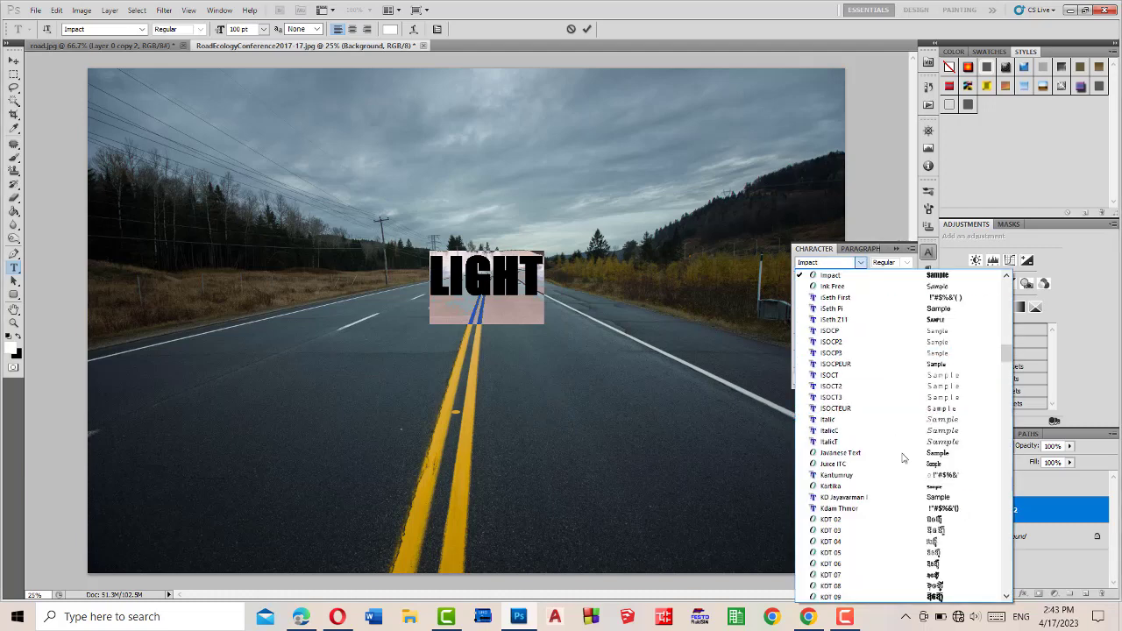
scroll(916, 377, down, 7)
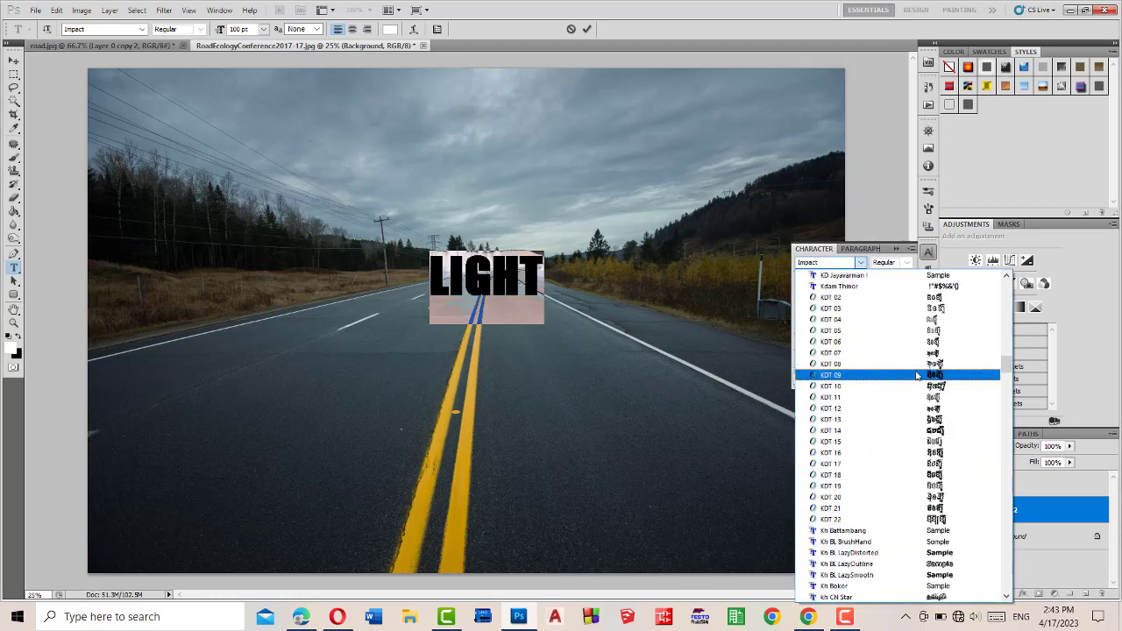
scroll(923, 451, down, 7)
click(927, 451)
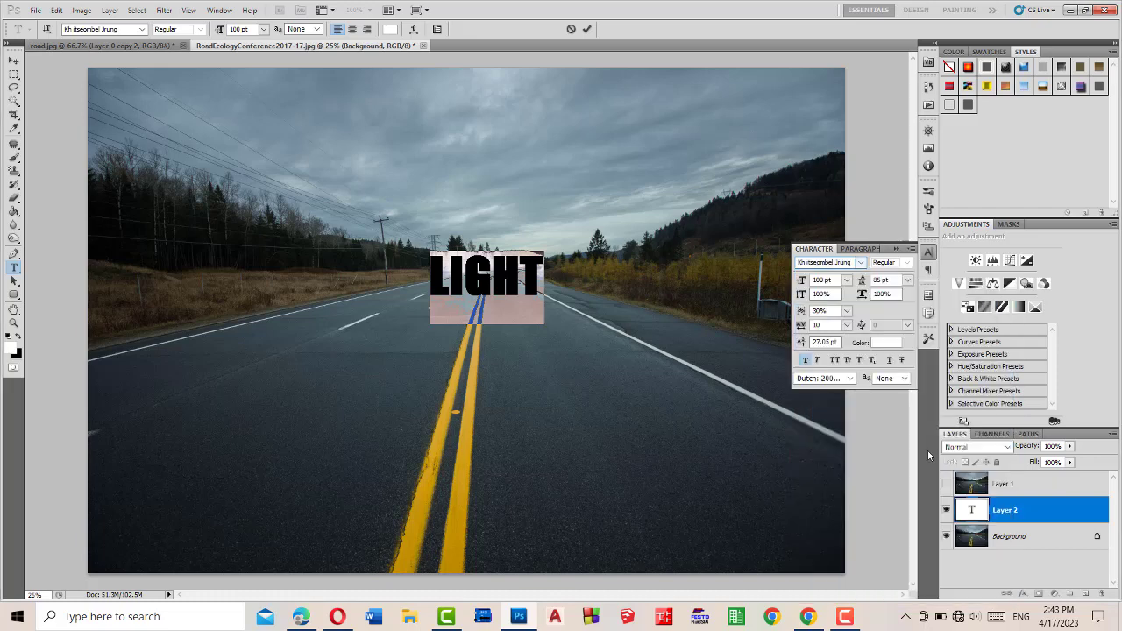
click(585, 30)
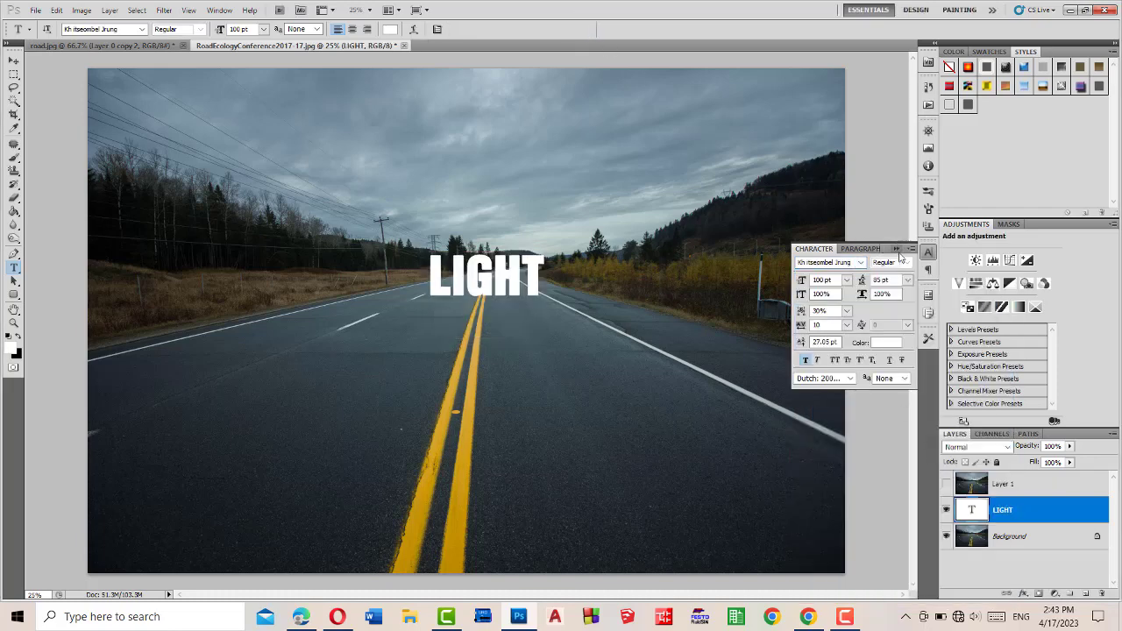
click(898, 248)
click(14, 60)
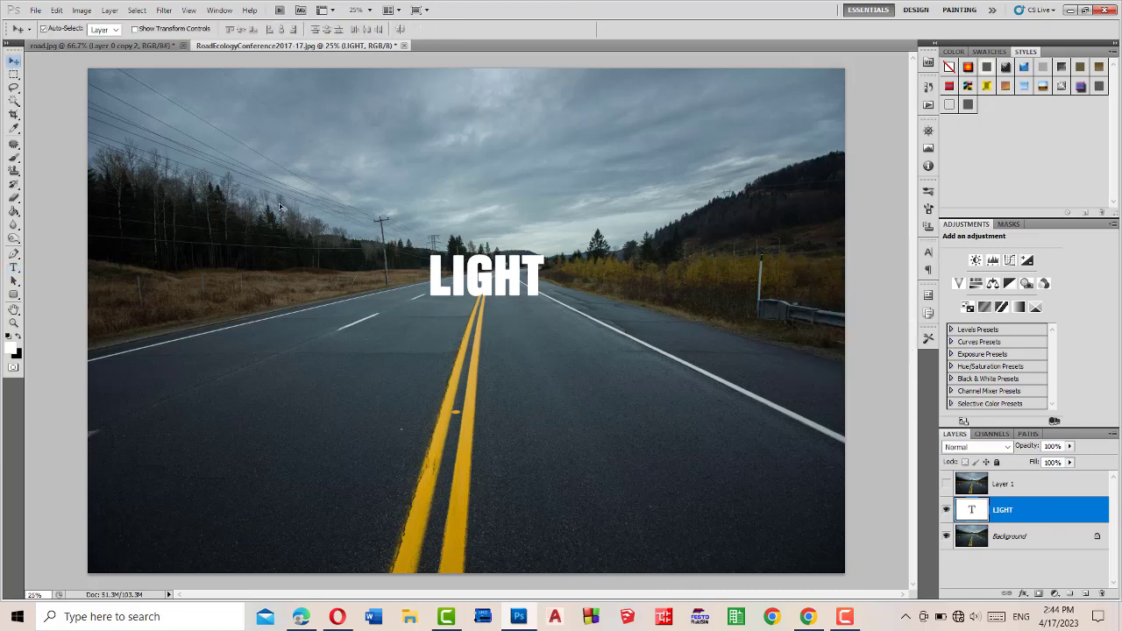
- Scale LIGHT to about 251% width and 292% height, raised over the horizon
key(ctrl+t)
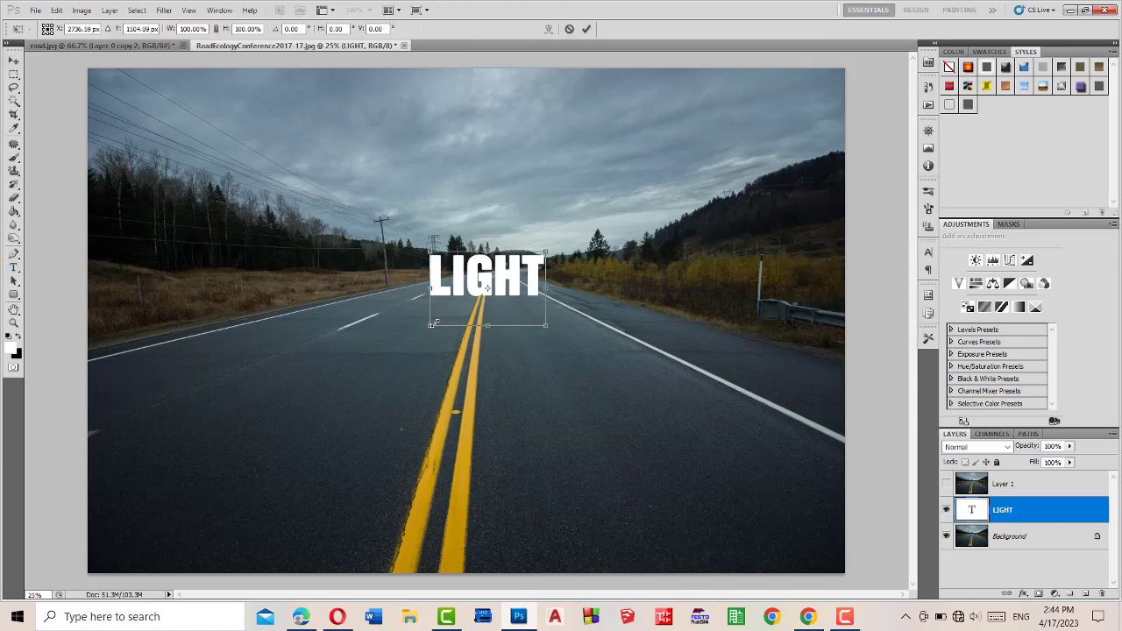
drag(430, 326, 332, 415)
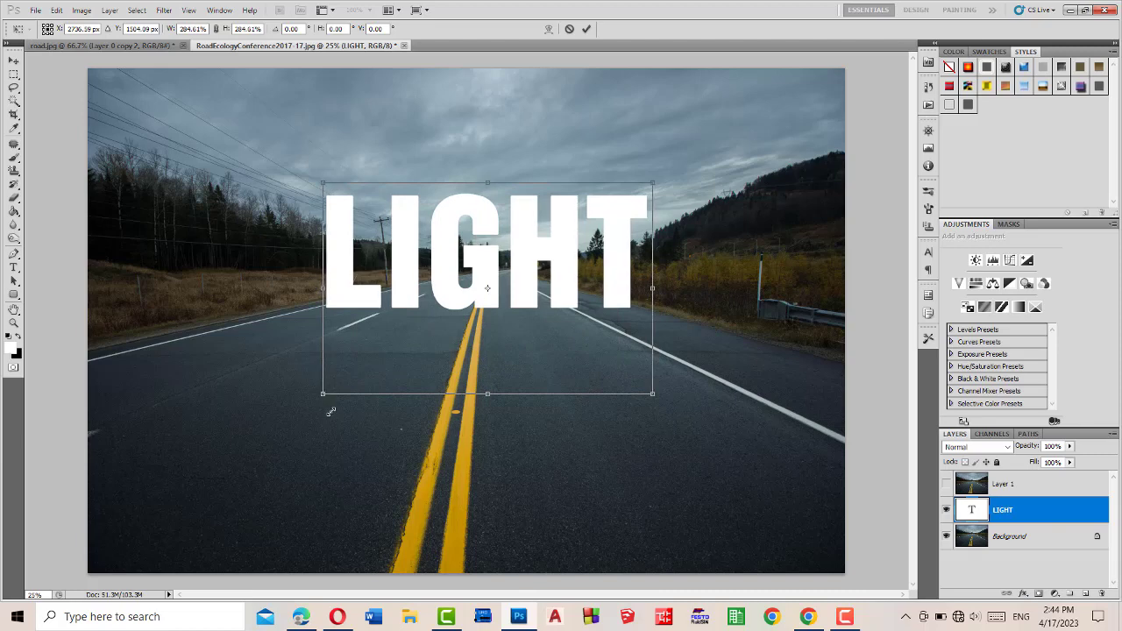
drag(332, 415, 316, 404)
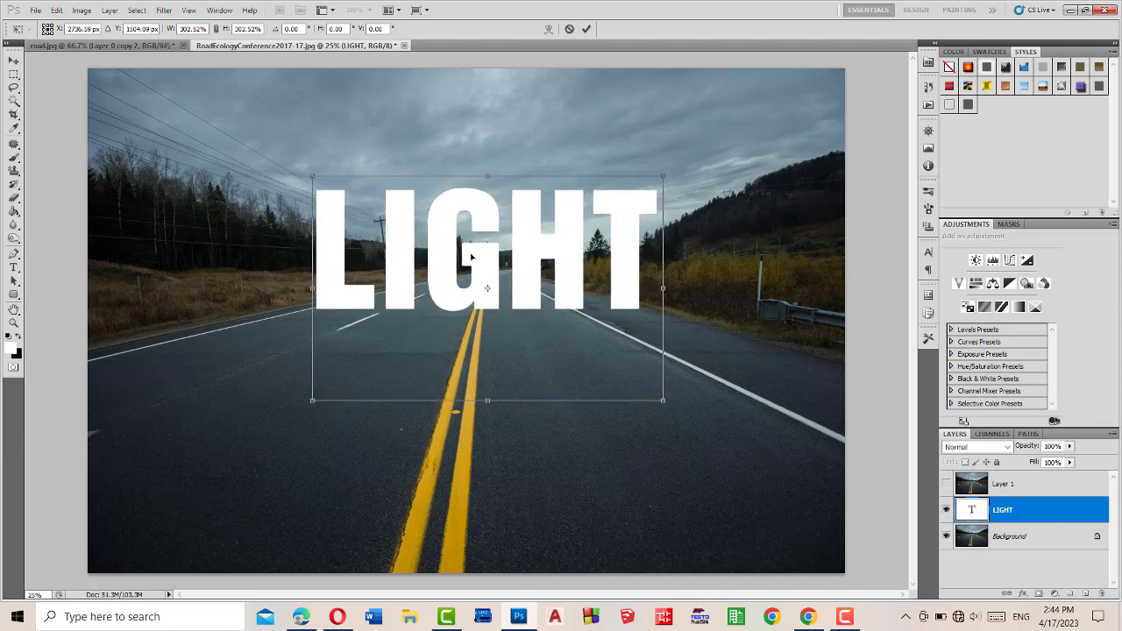
drag(471, 257, 468, 233)
mouse_move(314, 374)
mouse_down()
mouse_move(355, 360)
mouse_move(340, 356)
mouse_up()
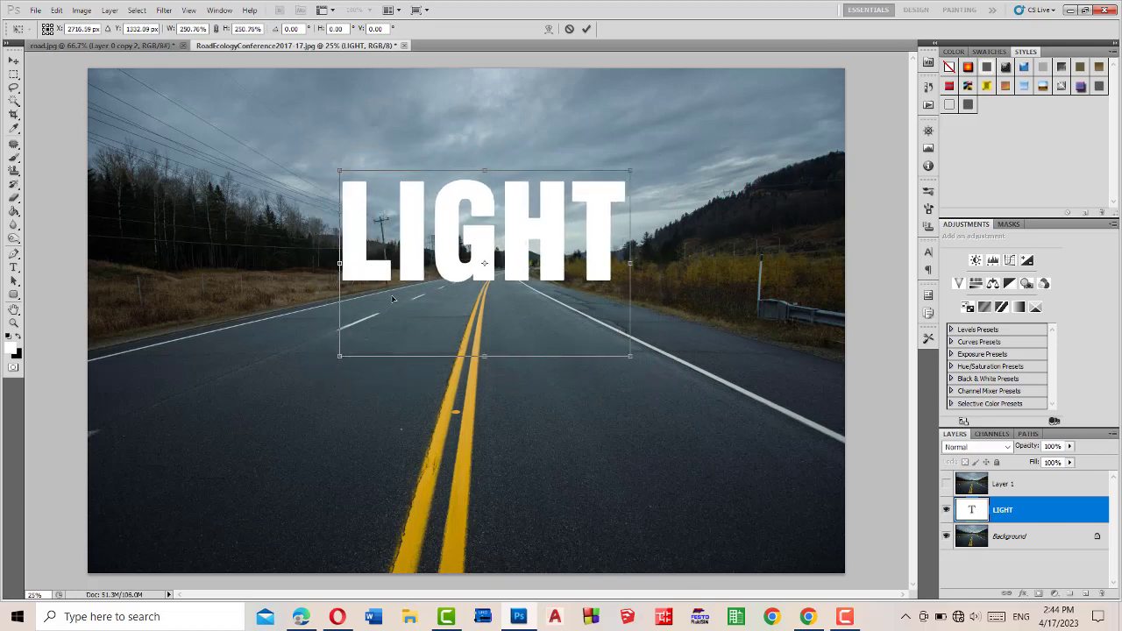
drag(445, 248, 448, 265)
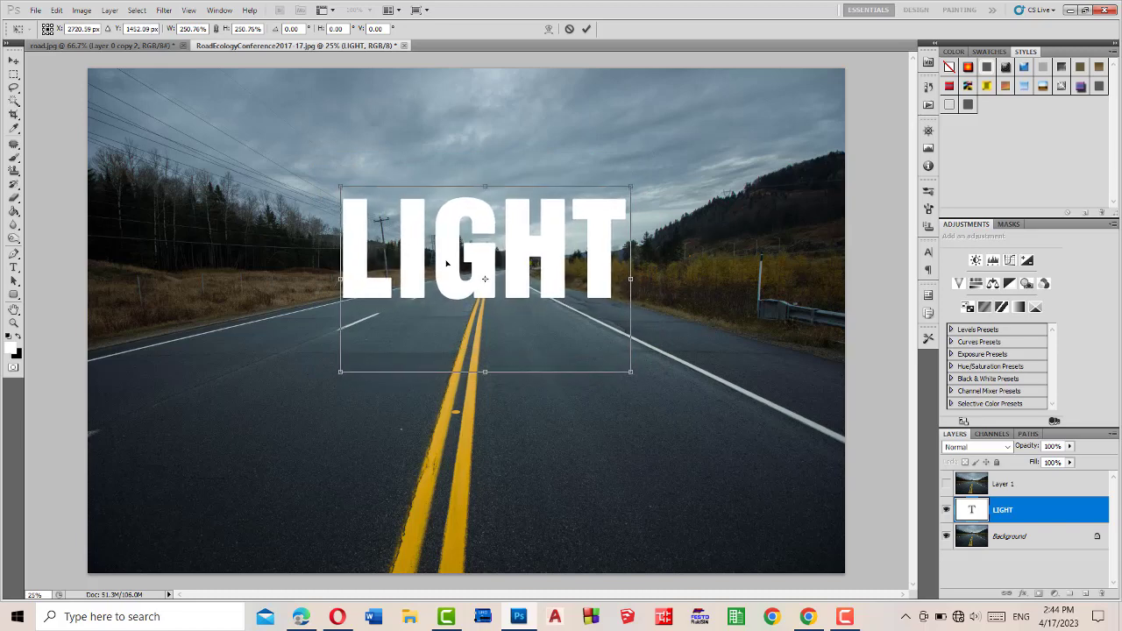
drag(448, 265, 438, 266)
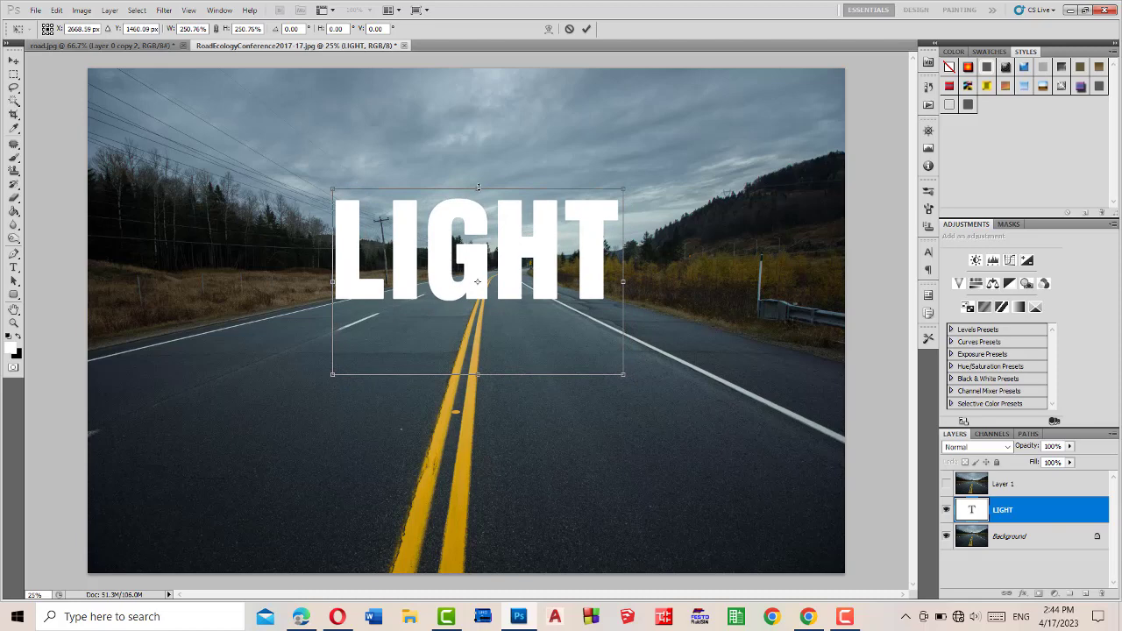
drag(478, 189, 468, 108)
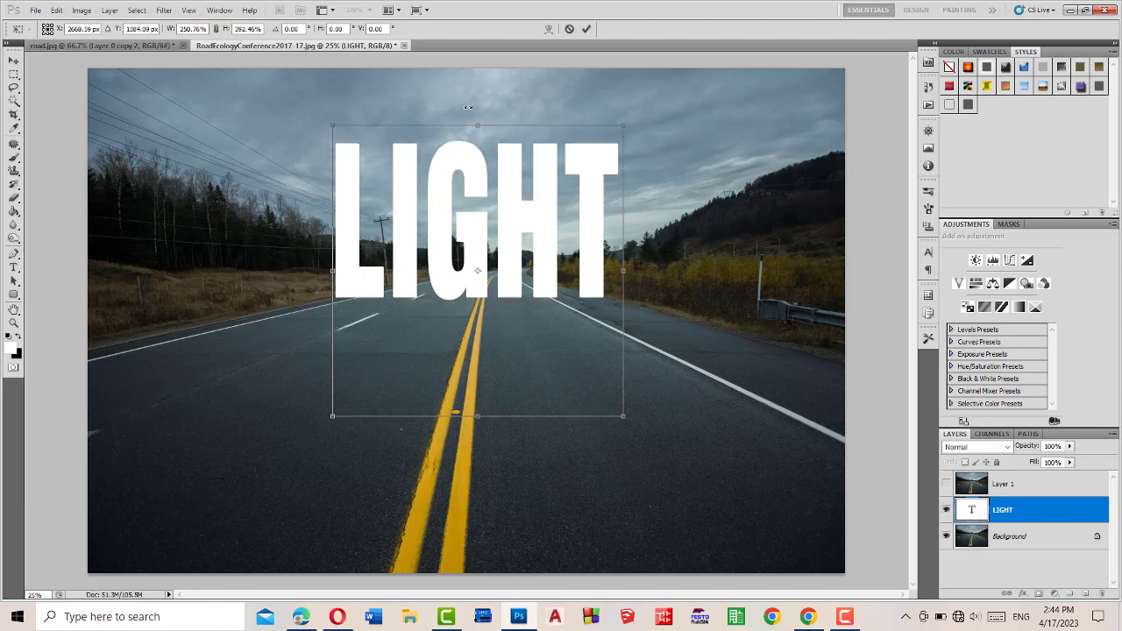
click(587, 29)
- Rasterize the LIGHT text layer and duplicate it as LIGHT copy
right_click(1040, 517)
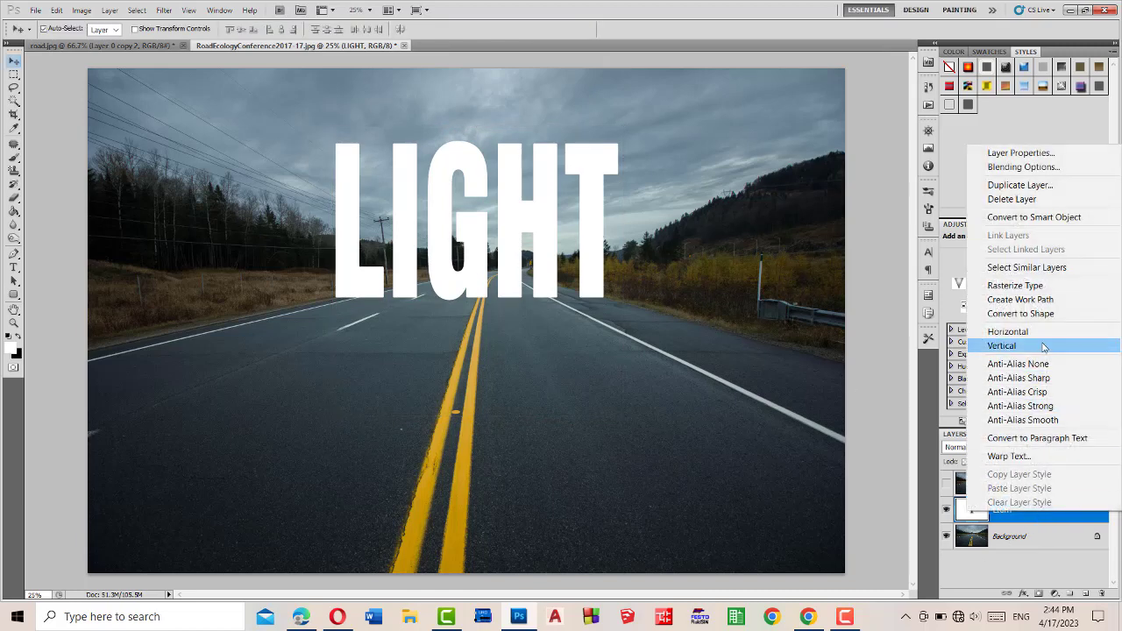
click(1026, 285)
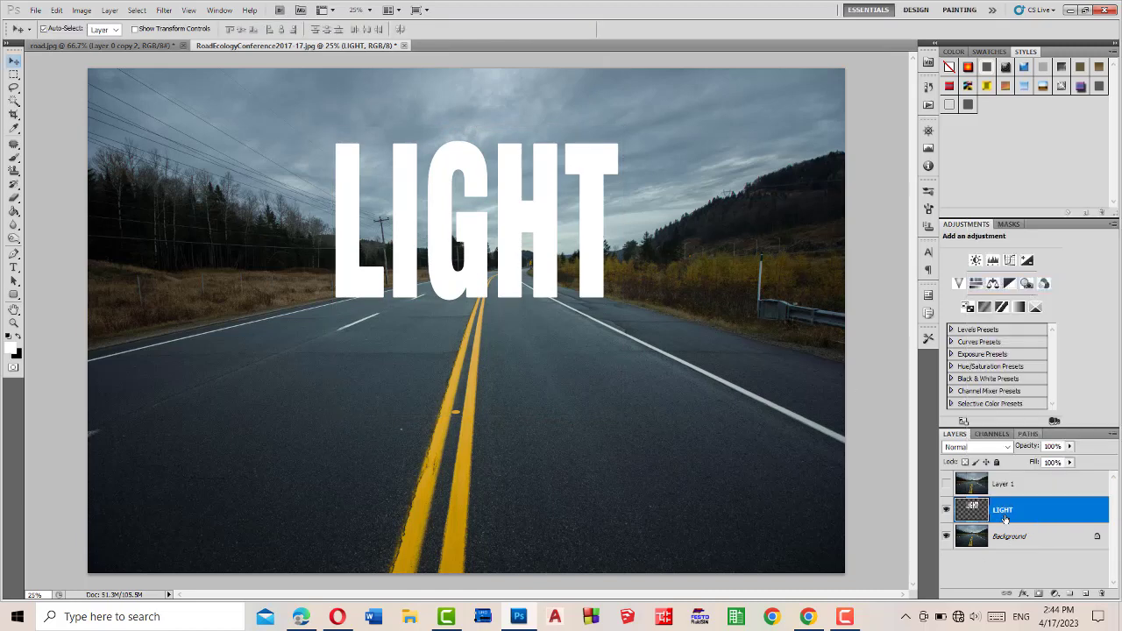
key(ctrl+j)
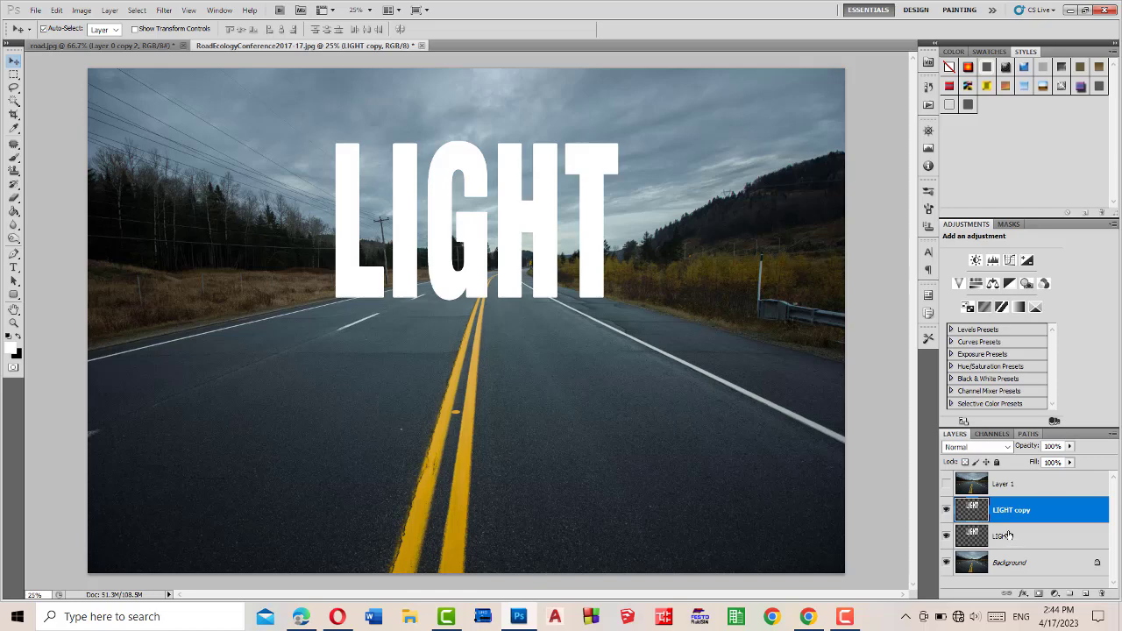
click(1009, 535)
key(ctrl+t)
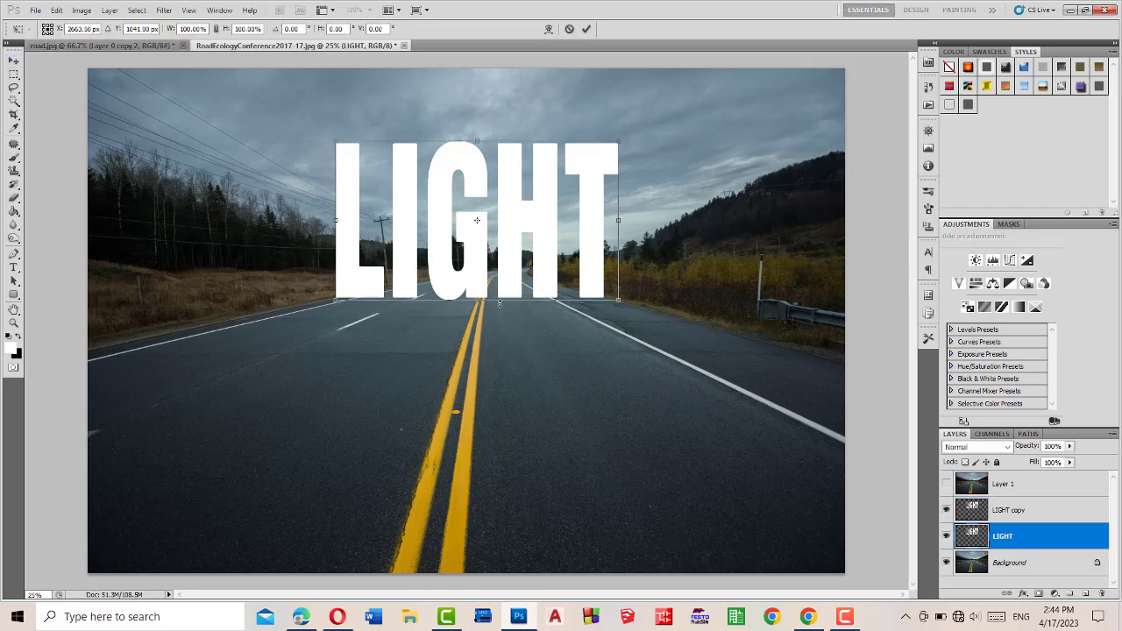
- Flip the LIGHT layer vertically and position it just beneath the upright word
right_click(517, 277)
click(548, 463)
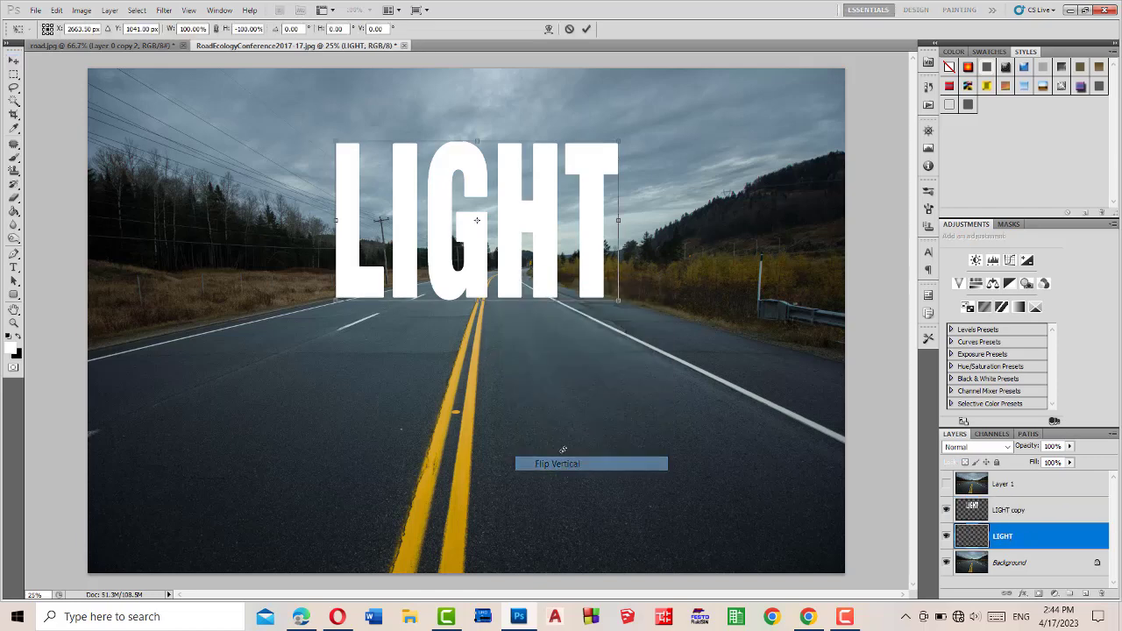
drag(514, 273, 512, 429)
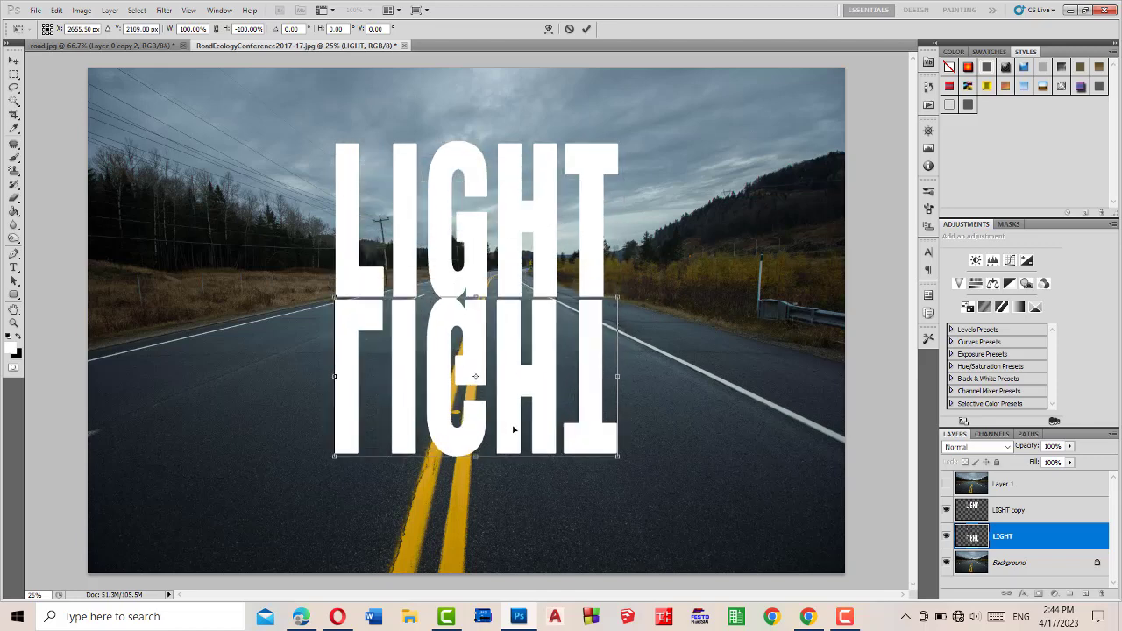
key(Up)
key(Up)
key(Up)
key(Up)
key(Up)
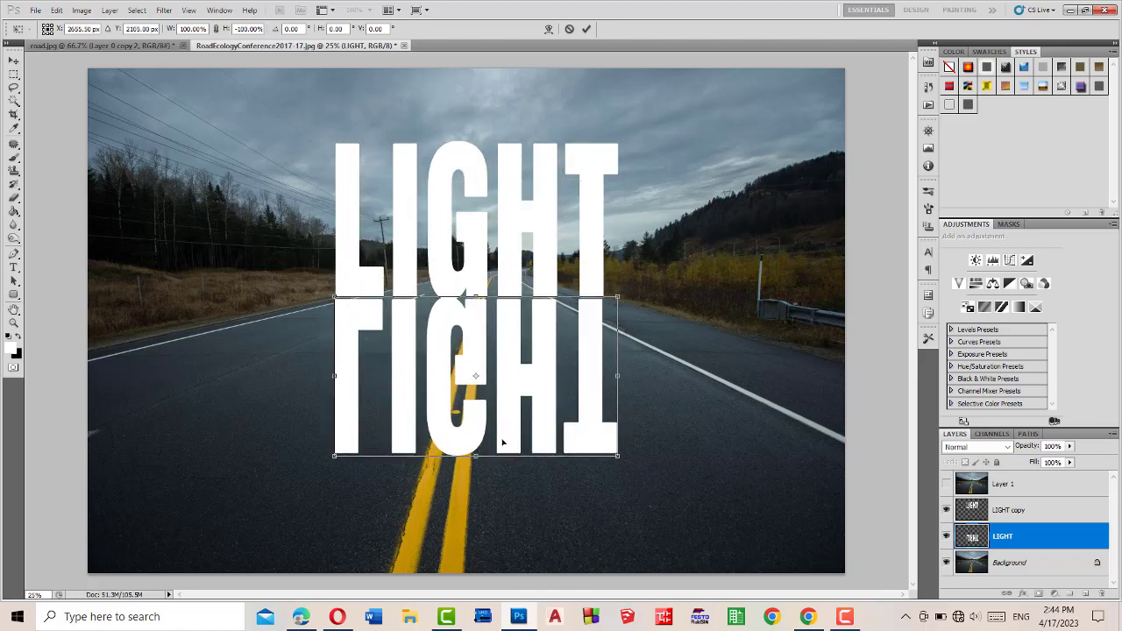
key(Up)
key(Up)
key(Up)
key(Right)
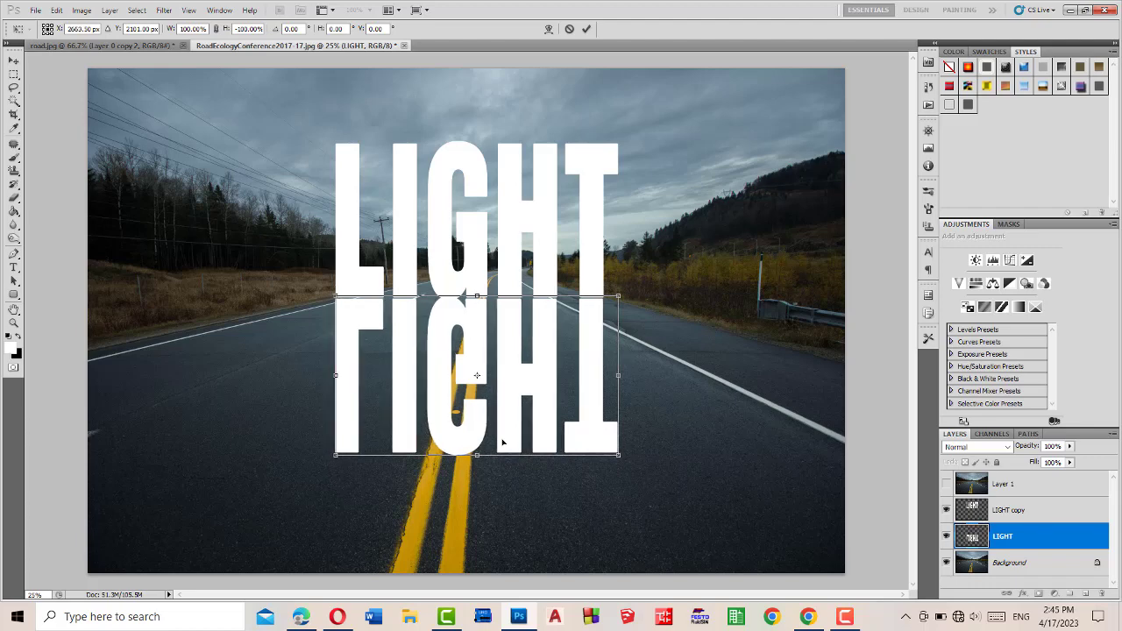
key(Right)
key(Up)
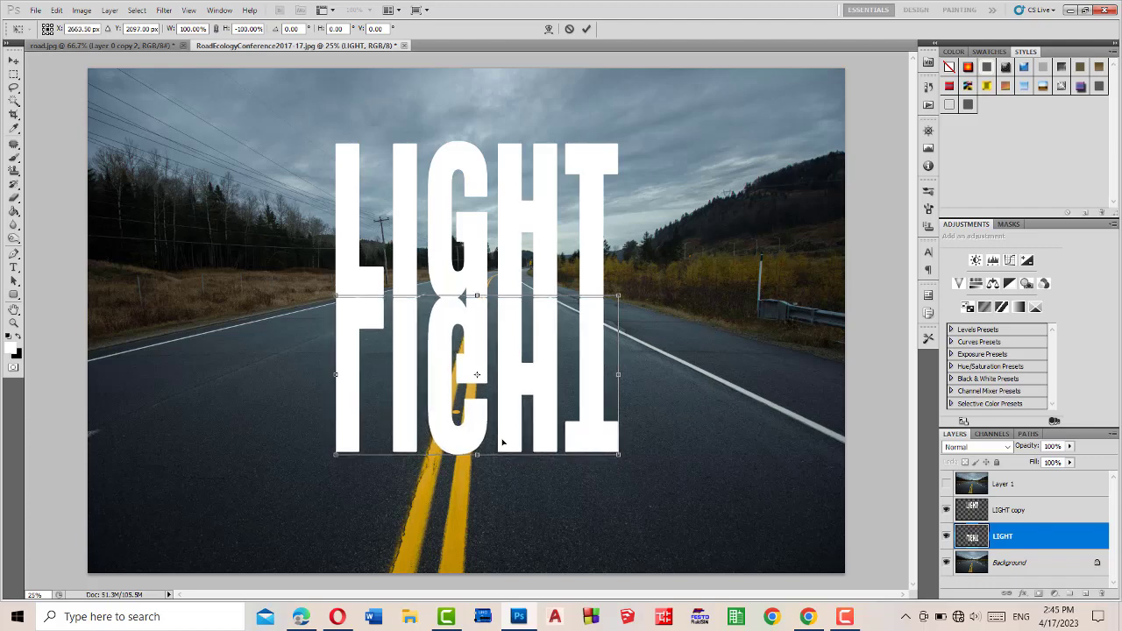
key(Down)
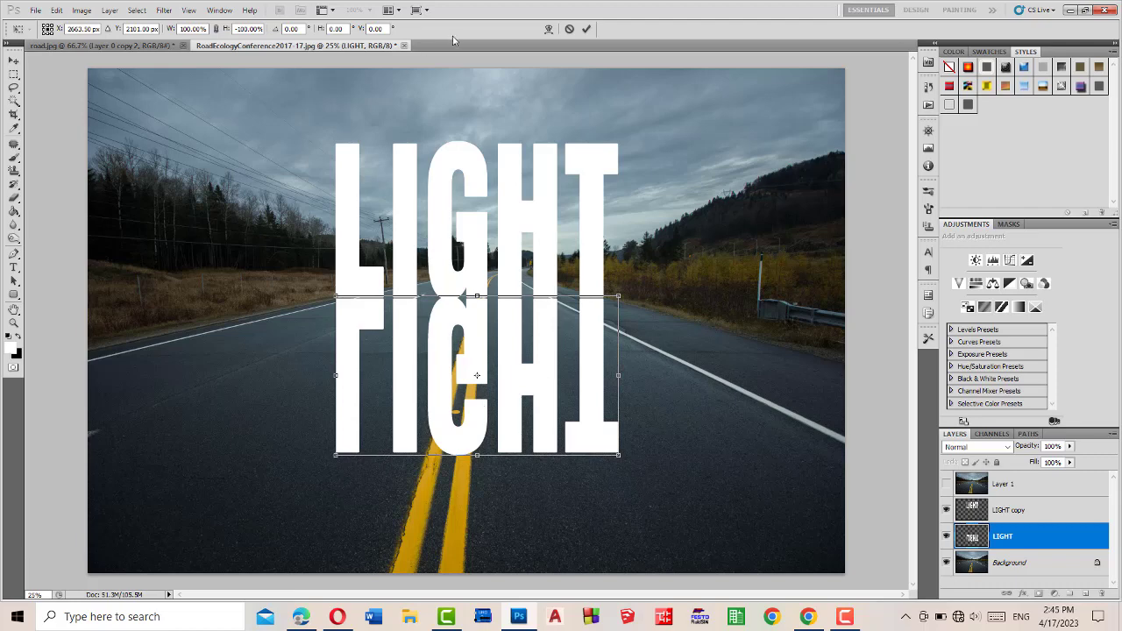
right_click(520, 385)
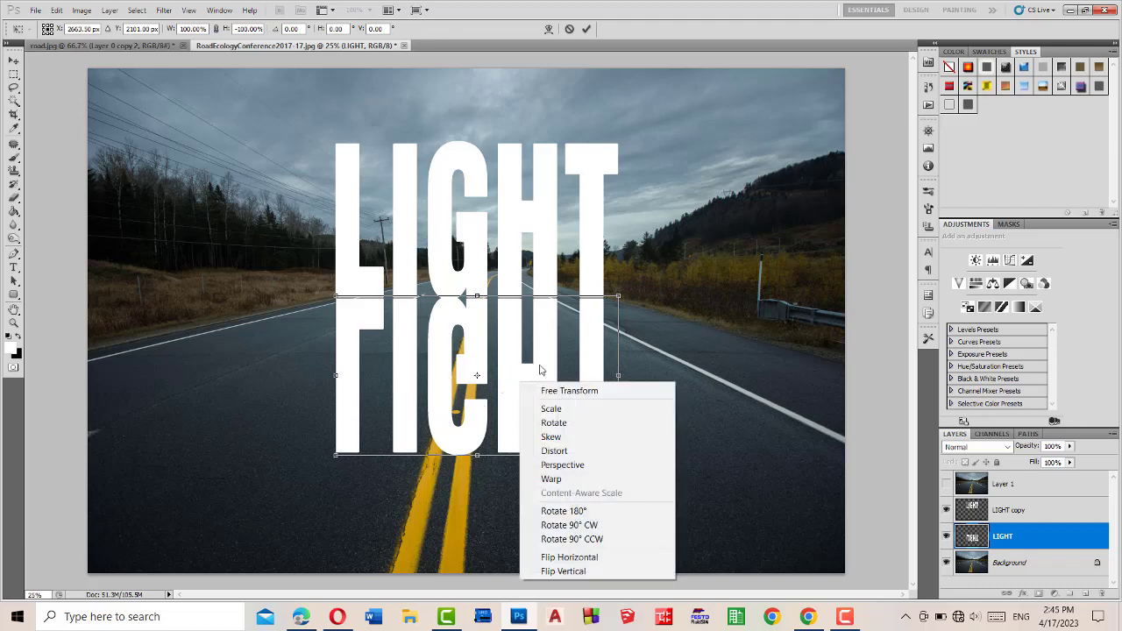
click(569, 465)
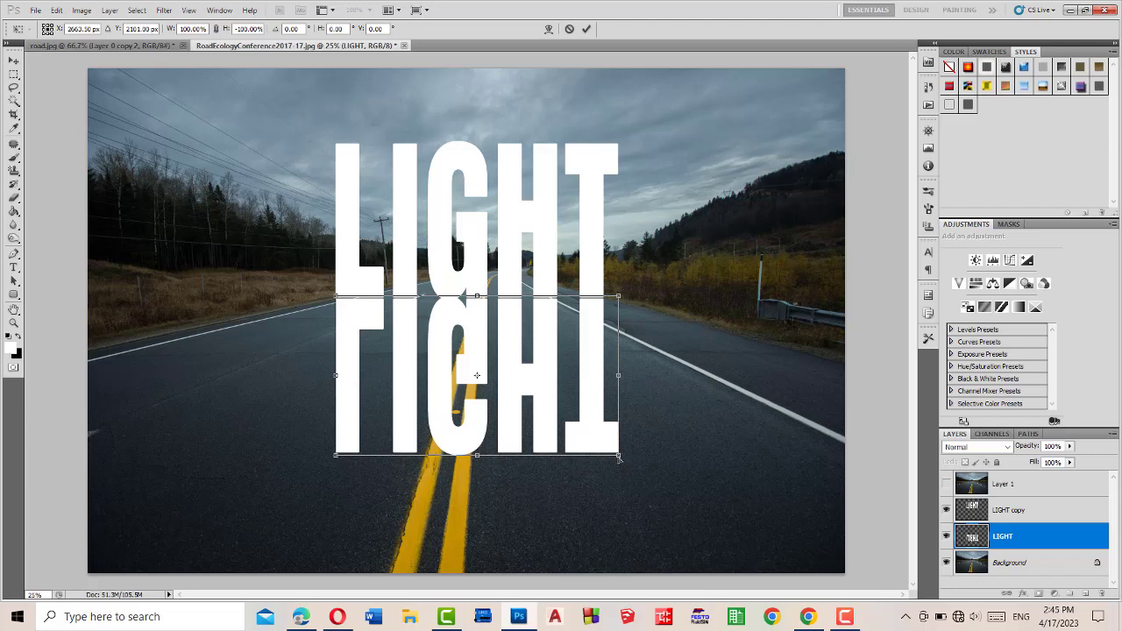
- Fan the mirrored LIGHT's bottom corners outward in perspective to about 256% width
drag(619, 456, 845, 455)
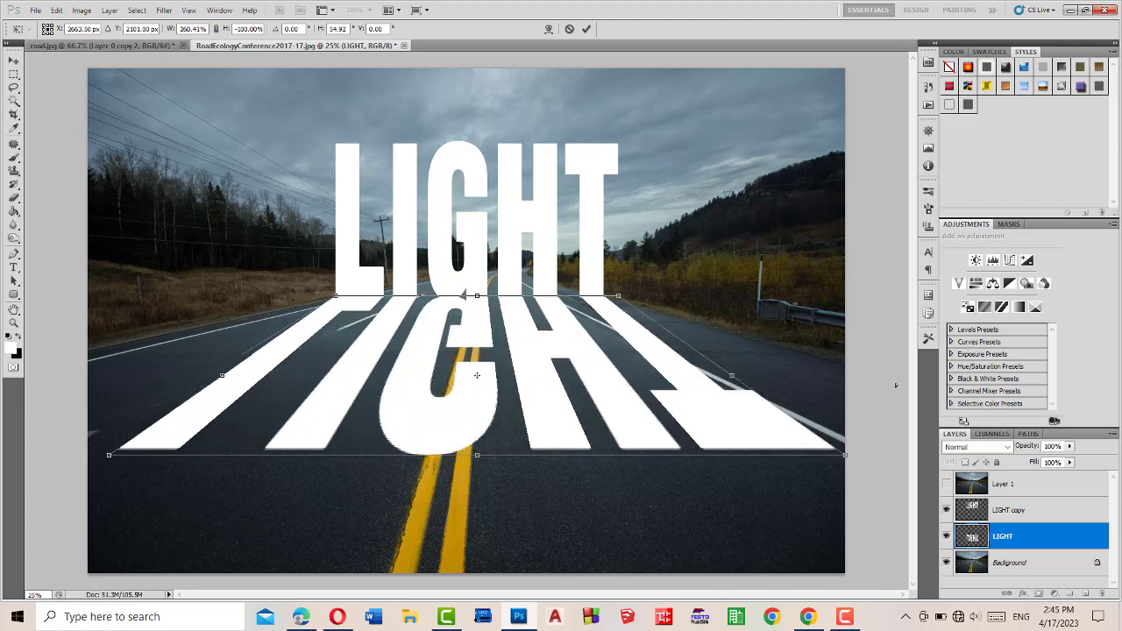
drag(896, 385, 1113, 395)
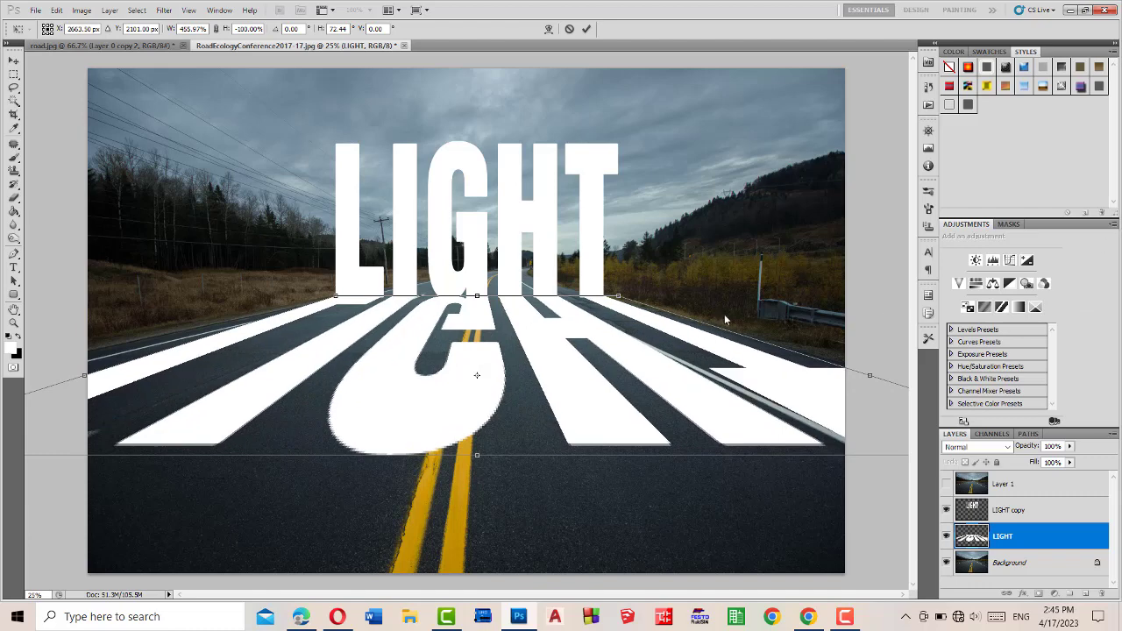
key(ctrl+minus)
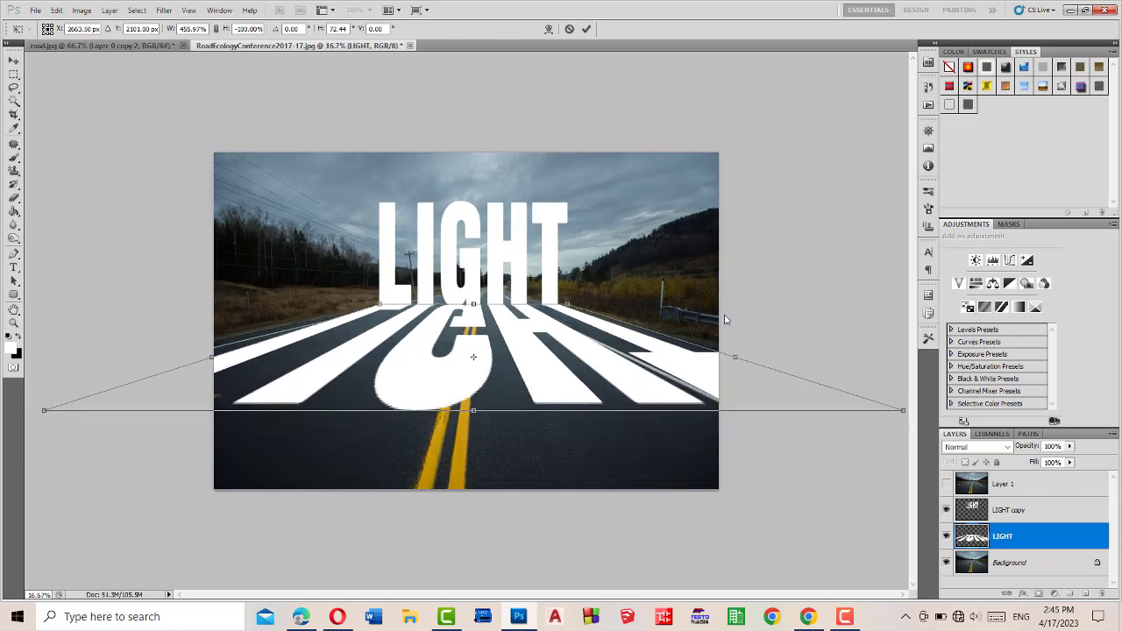
key(ctrl+minus)
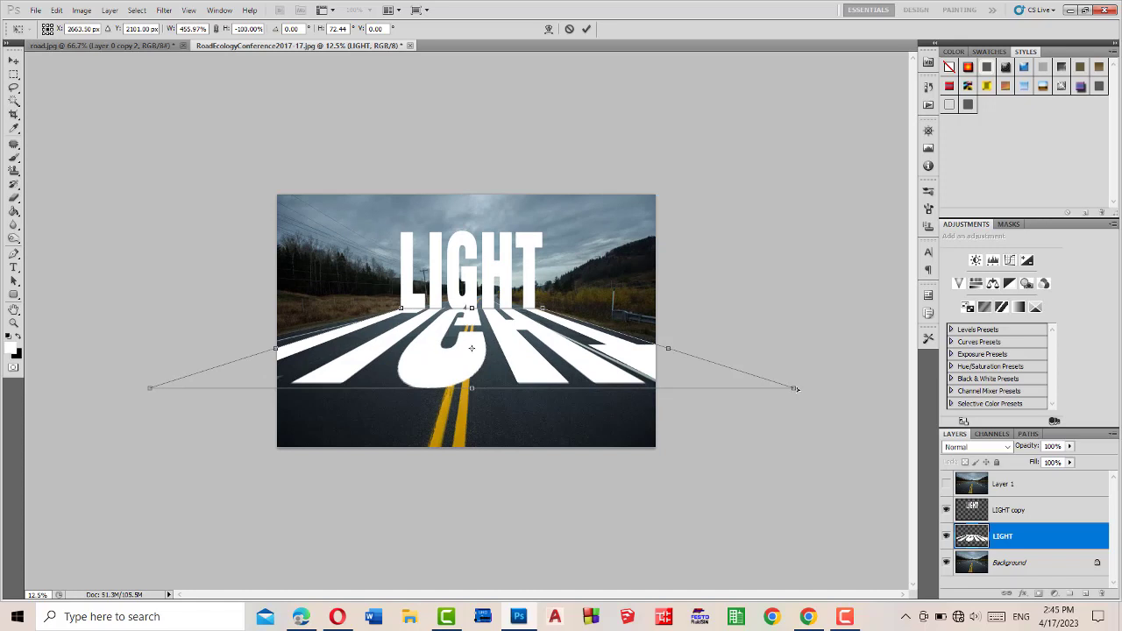
drag(794, 390, 903, 367)
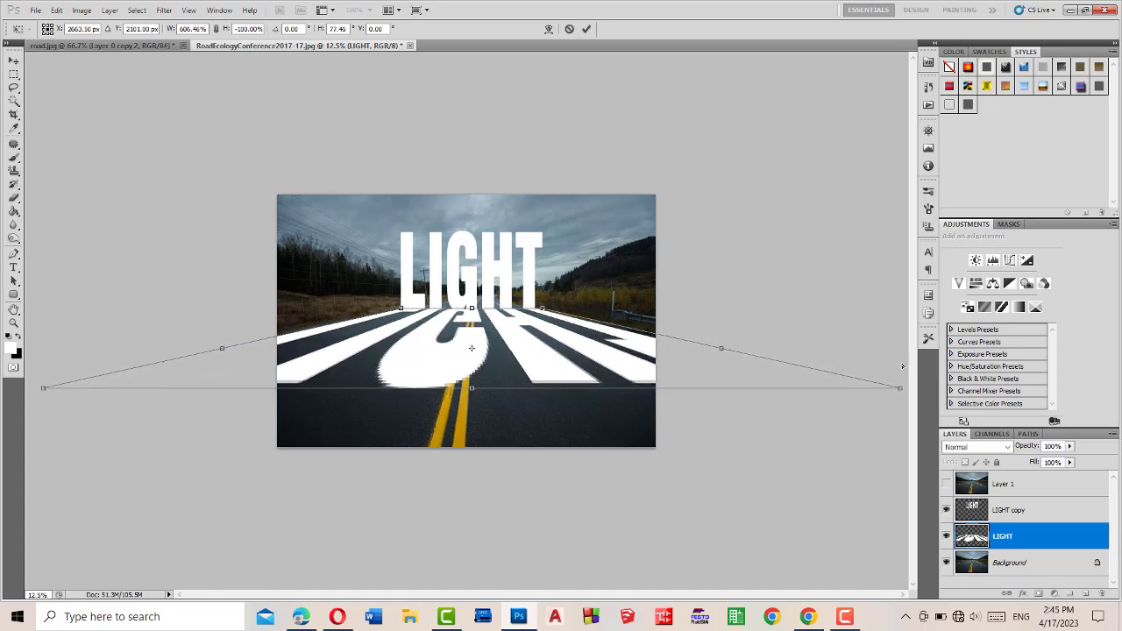
- Squash the mirrored LIGHT flat onto the road to about -31% height
right_click(481, 363)
key(Escape)
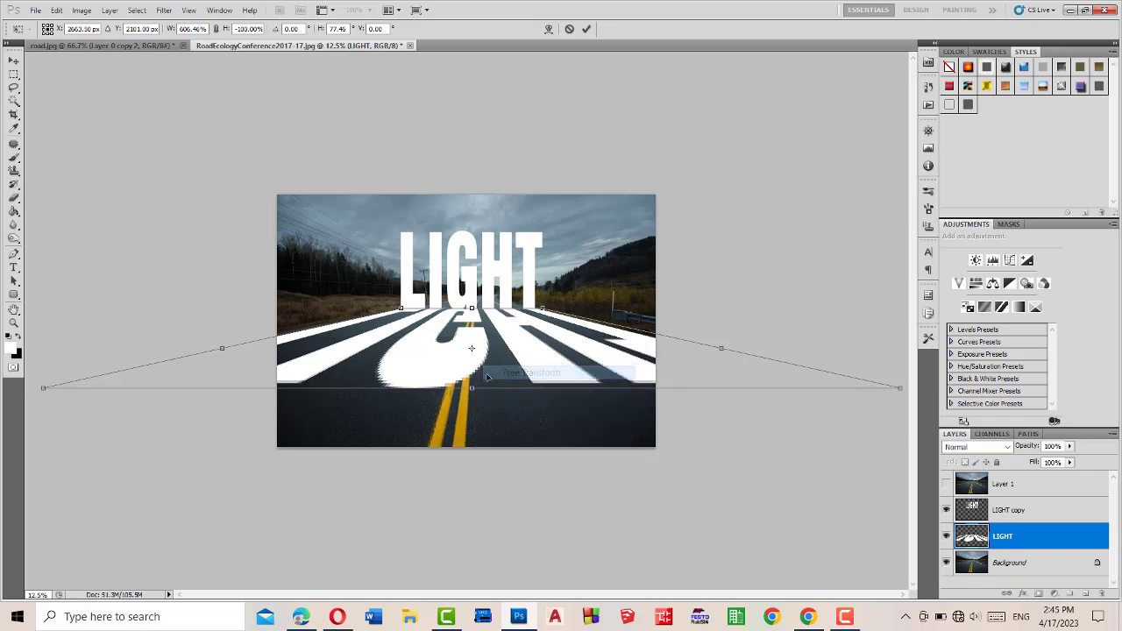
mouse_move(471, 388)
mouse_down()
mouse_move(479, 329)
mouse_move(488, 336)
mouse_up()
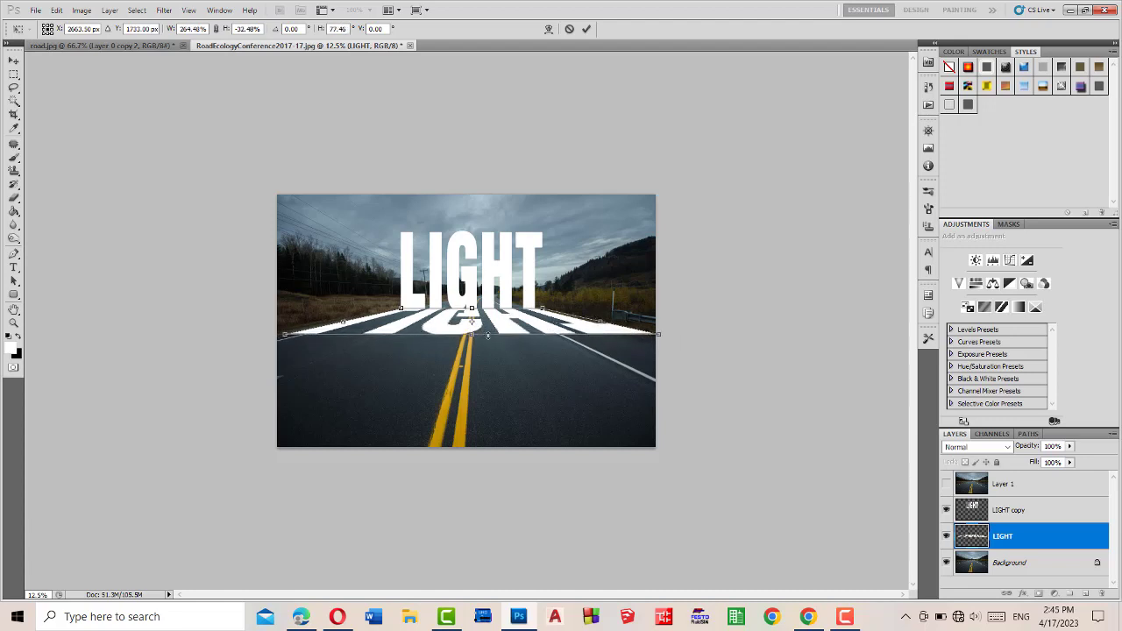
key(ctrl+plus)
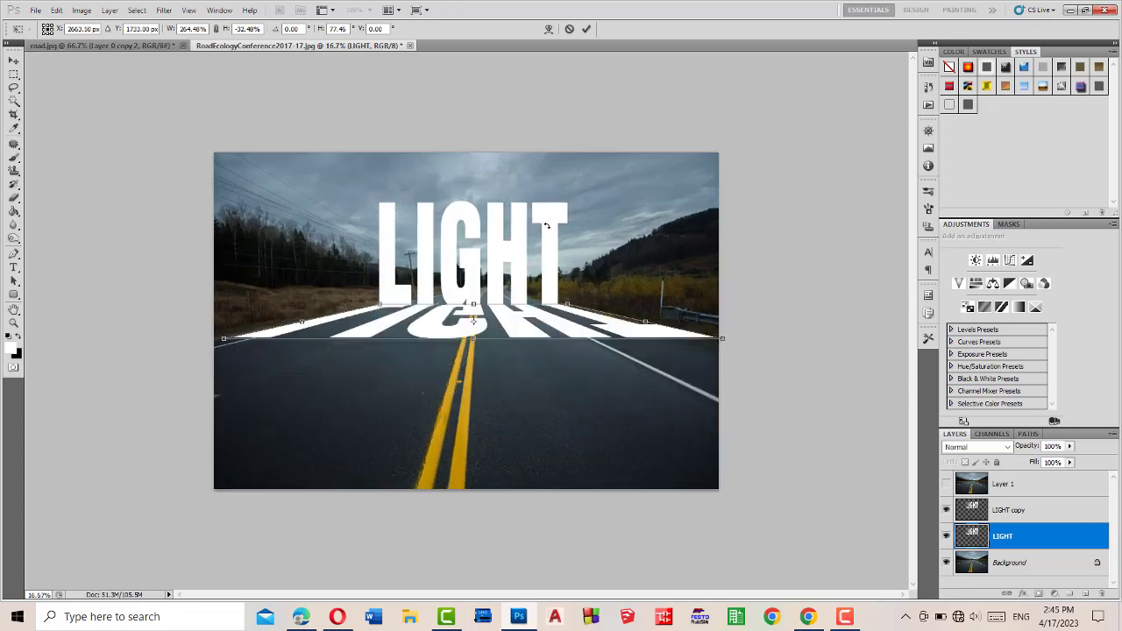
key(ctrl+plus)
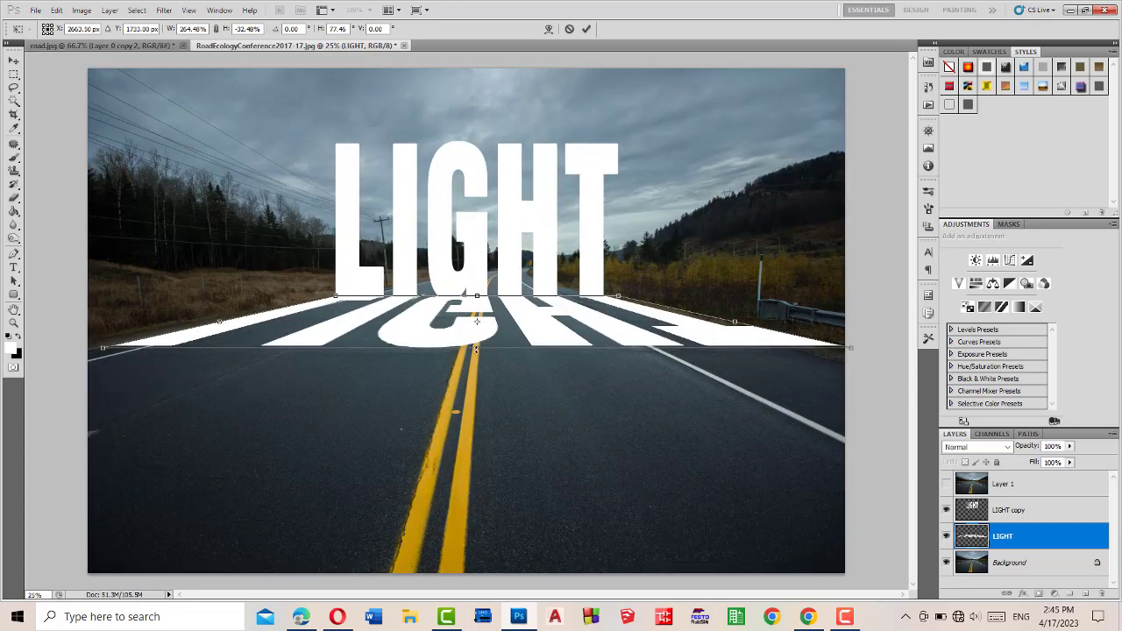
drag(476, 349, 458, 343)
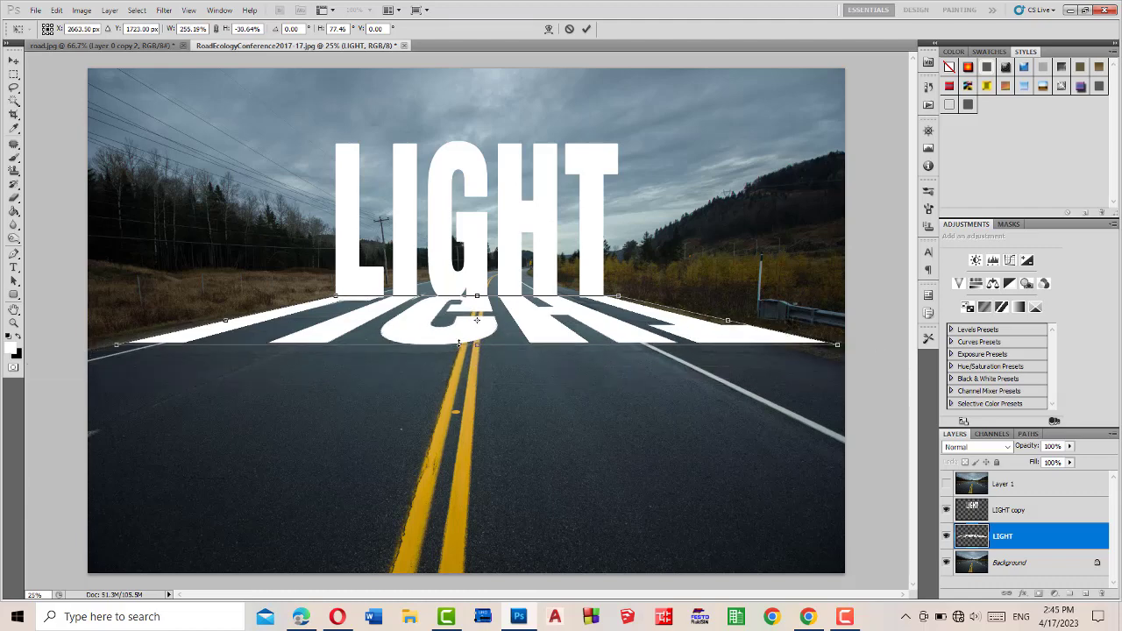
- Distort the mirrored LIGHT's corners to lie flush on the asphalt, about -34% high, and apply
right_click(459, 344)
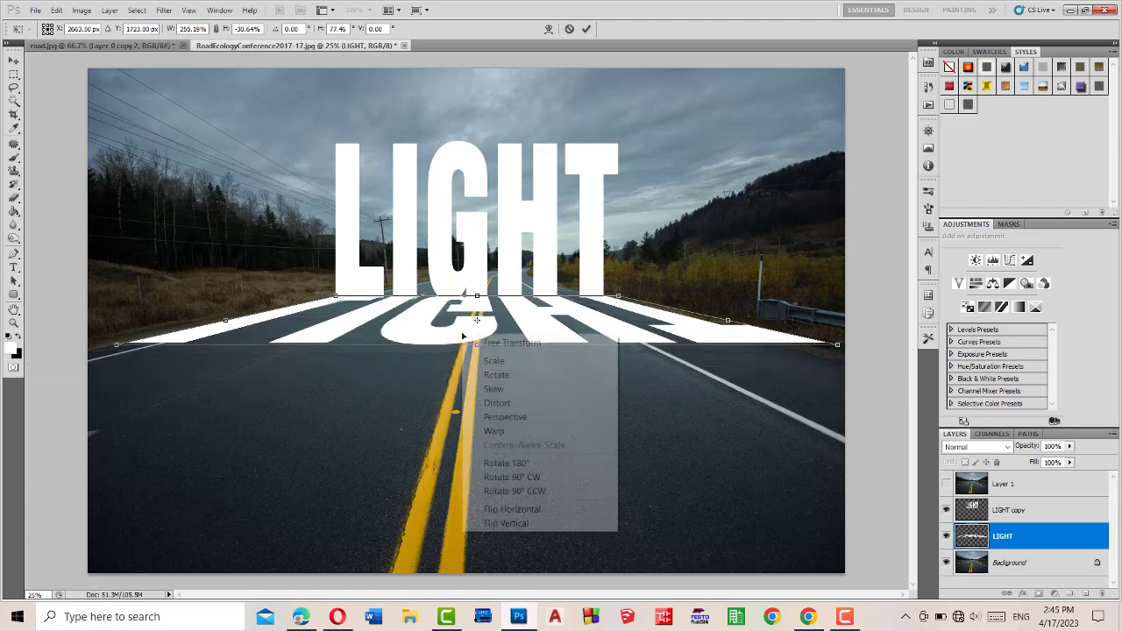
click(507, 414)
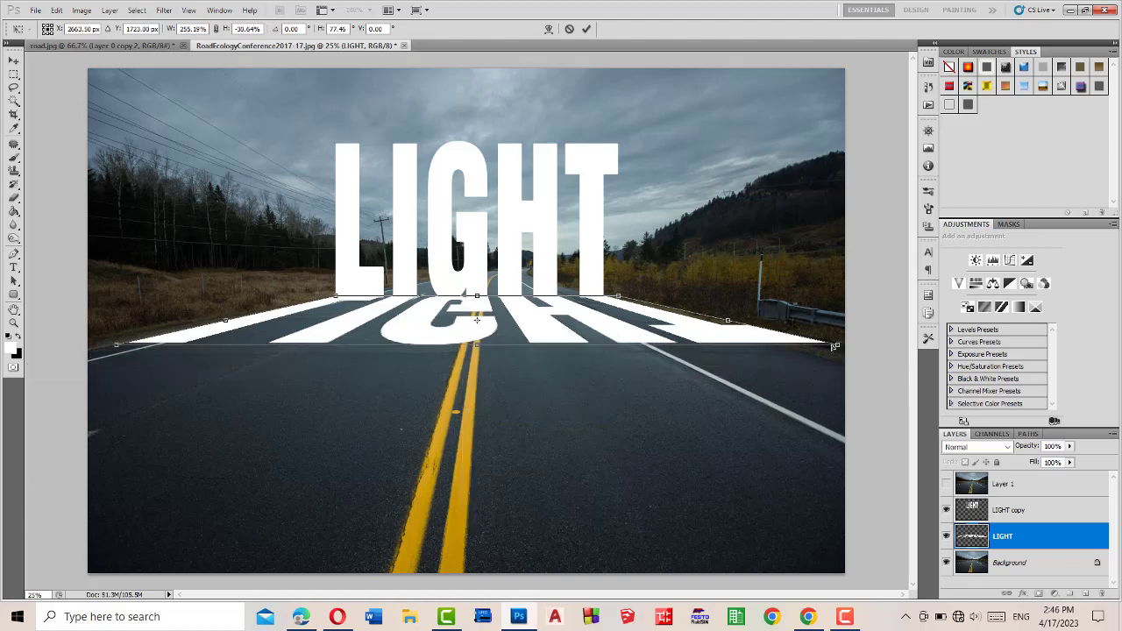
drag(838, 347, 837, 357)
right_click(757, 343)
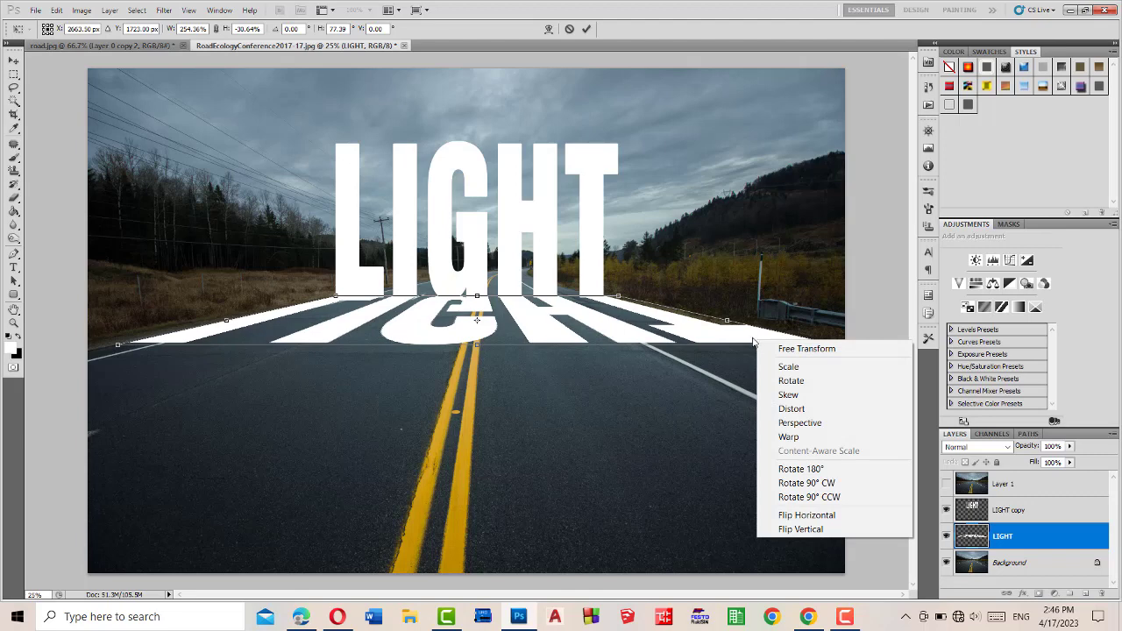
click(794, 409)
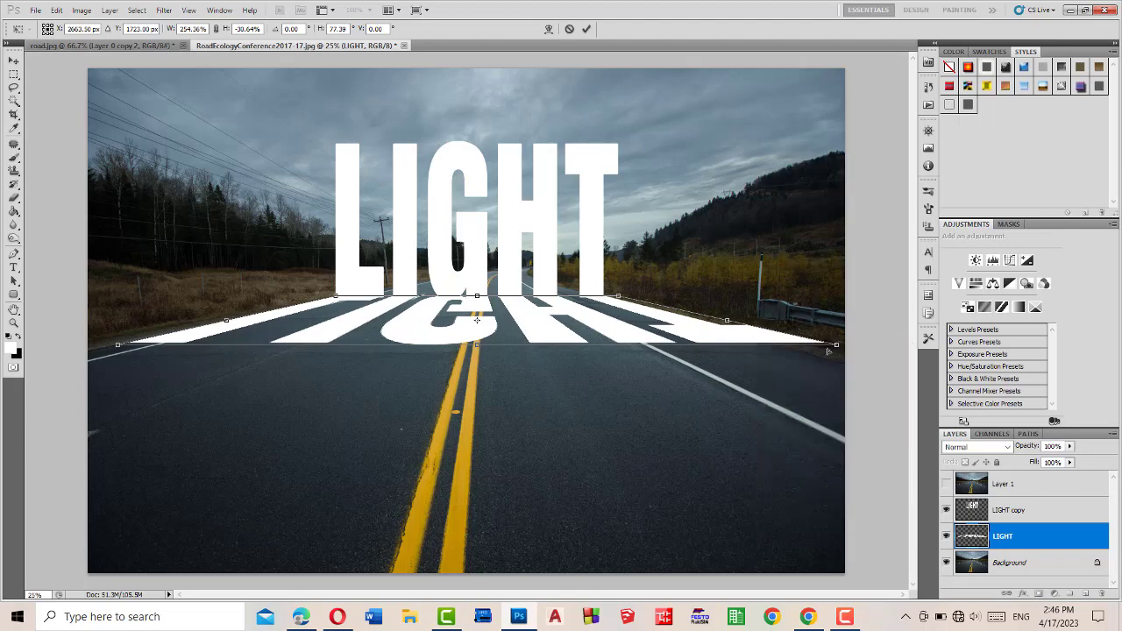
mouse_move(836, 347)
mouse_down()
mouse_move(806, 354)
mouse_move(832, 348)
mouse_move(813, 360)
mouse_up()
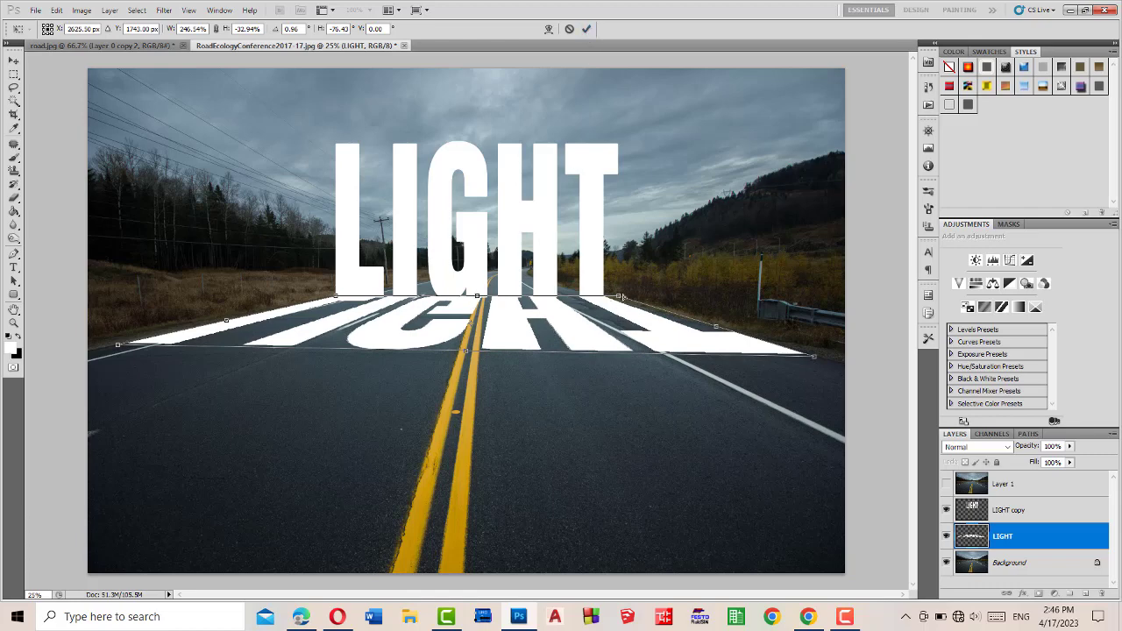
drag(477, 297, 477, 298)
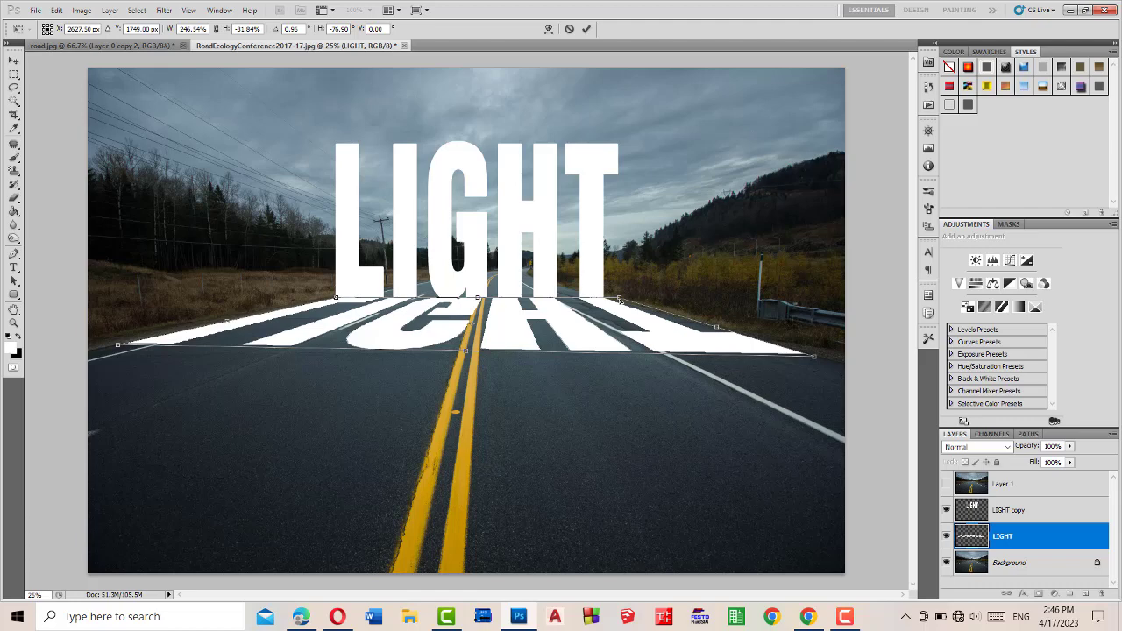
drag(620, 299, 619, 299)
drag(337, 299, 342, 298)
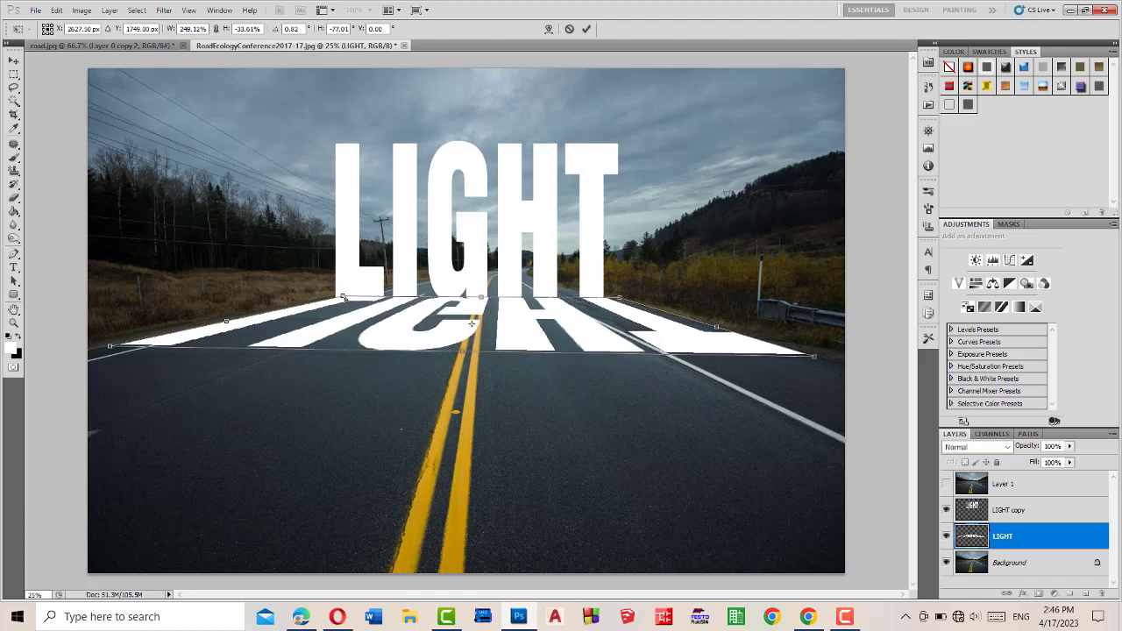
click(587, 29)
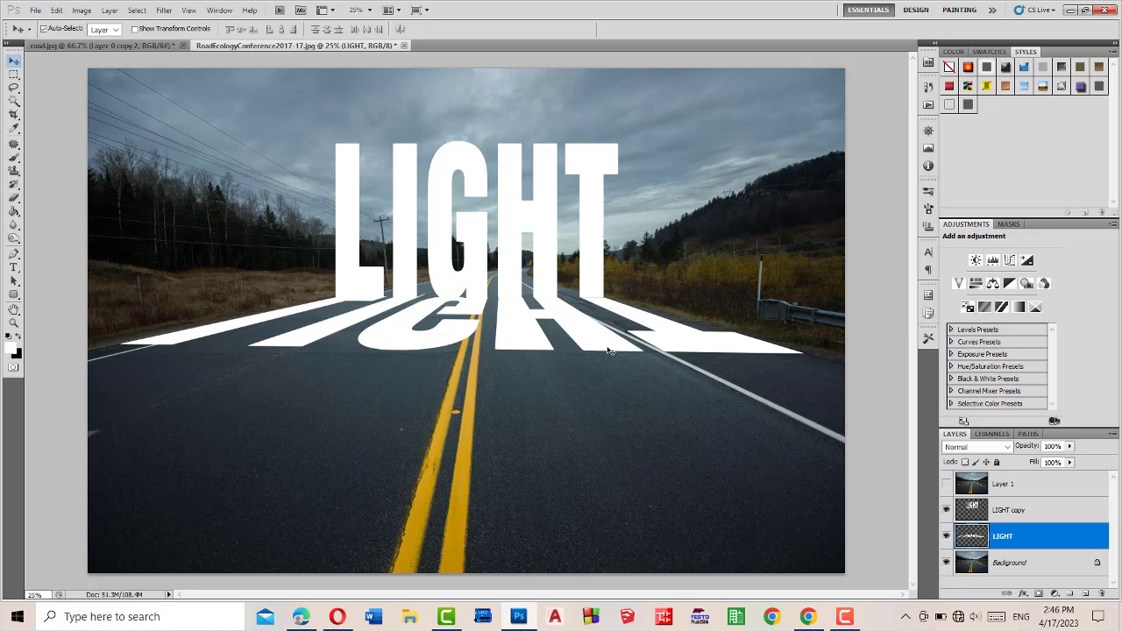
- Hide the LIGHT layer and add a Hue/Saturation adjustment on Background with Saturation -49
click(946, 536)
click(1025, 562)
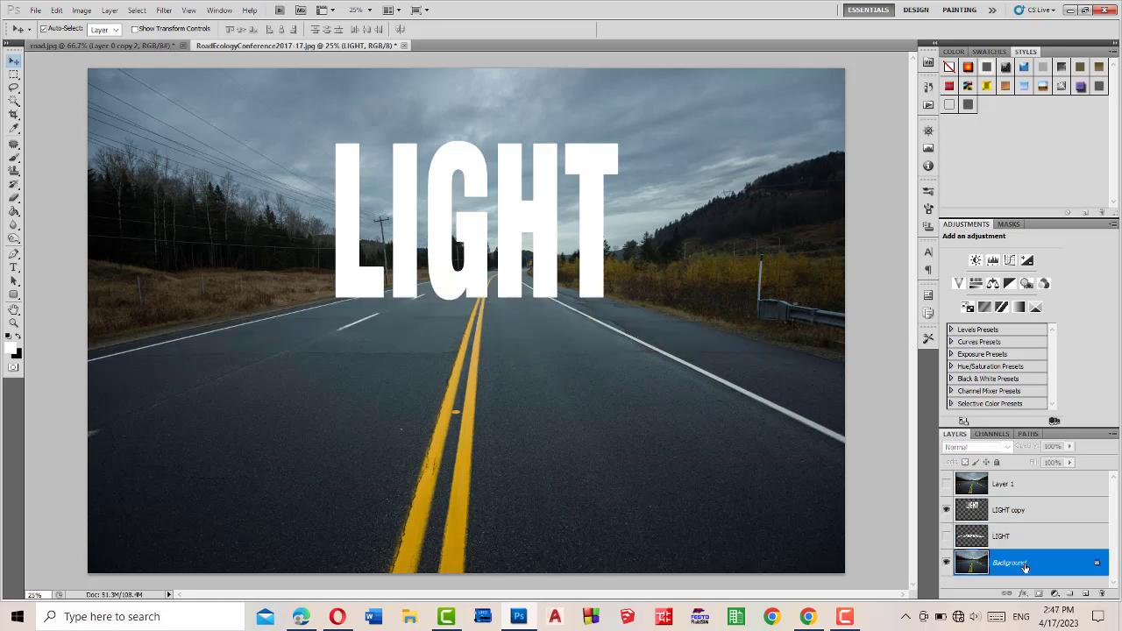
click(1069, 594)
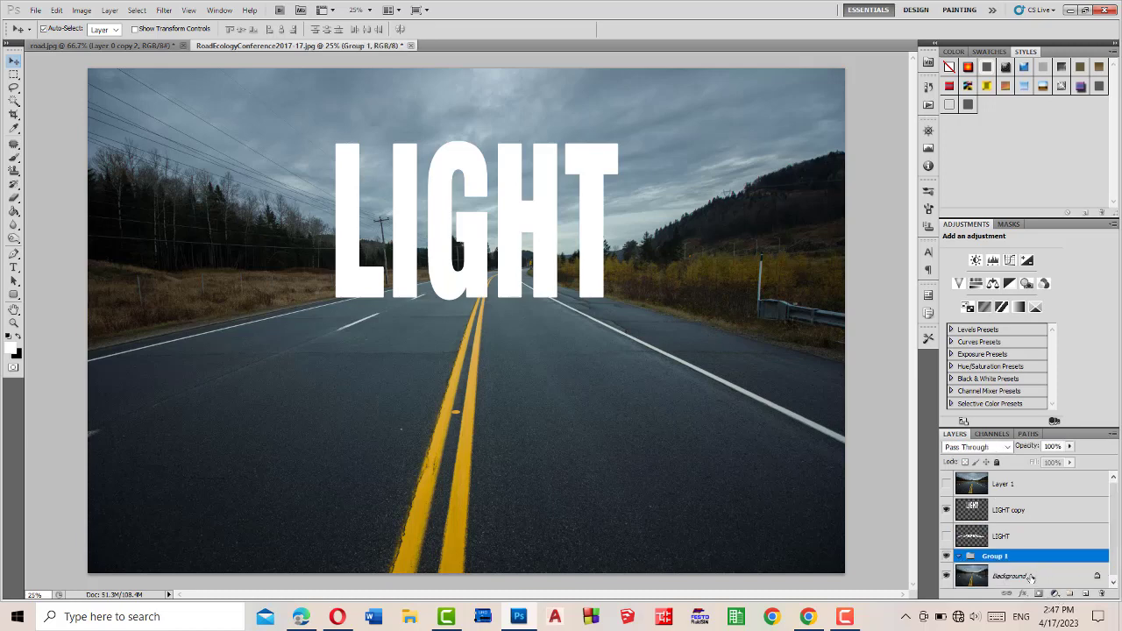
key(ctrl+z)
click(1054, 593)
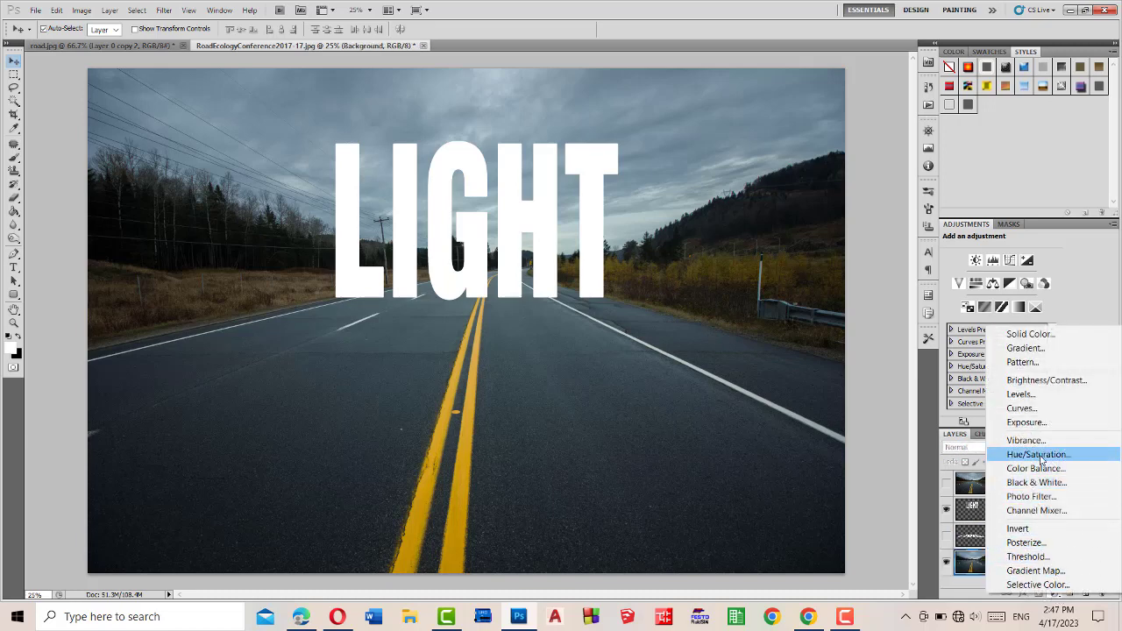
click(1037, 454)
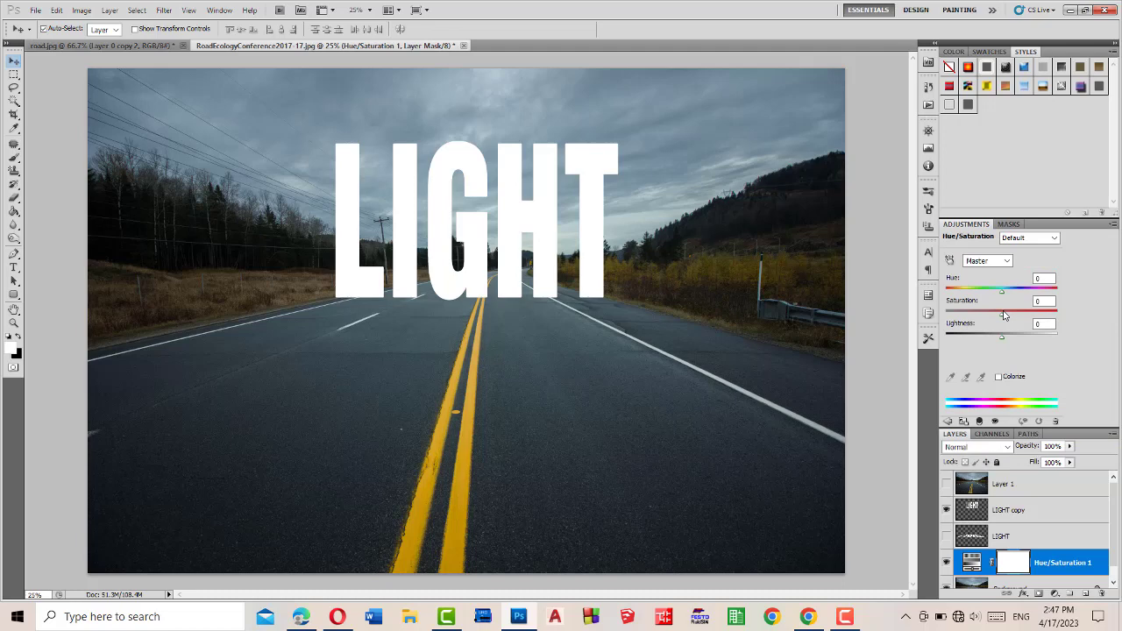
click(1039, 302)
text(-49)
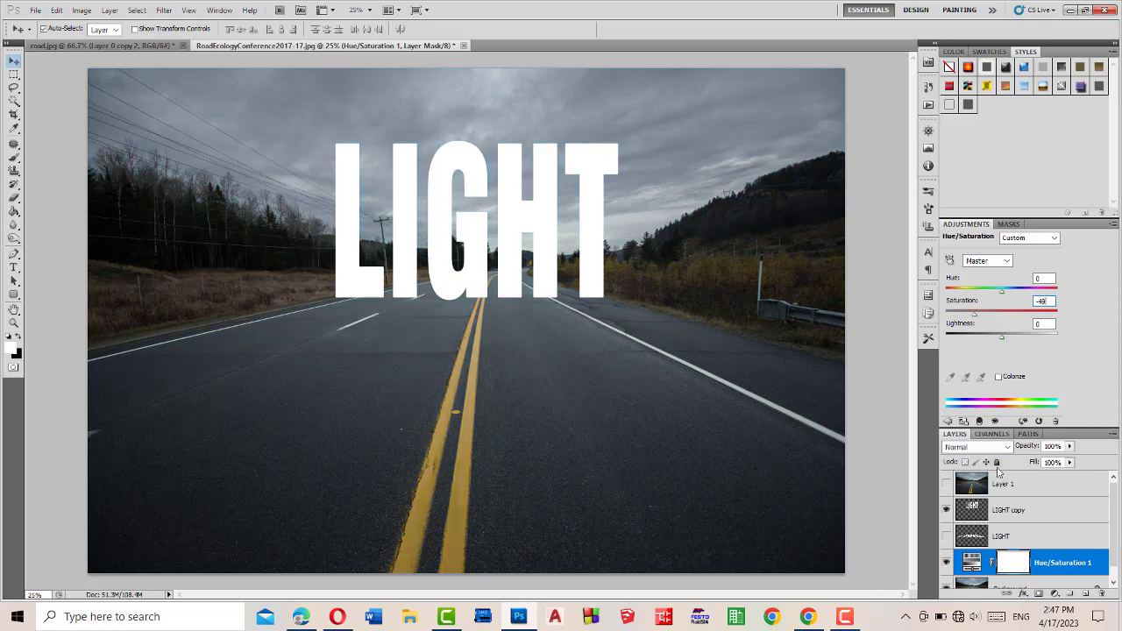
- Add an Exposure adjustment at -1.64 and make Layer 1 visible
click(1057, 595)
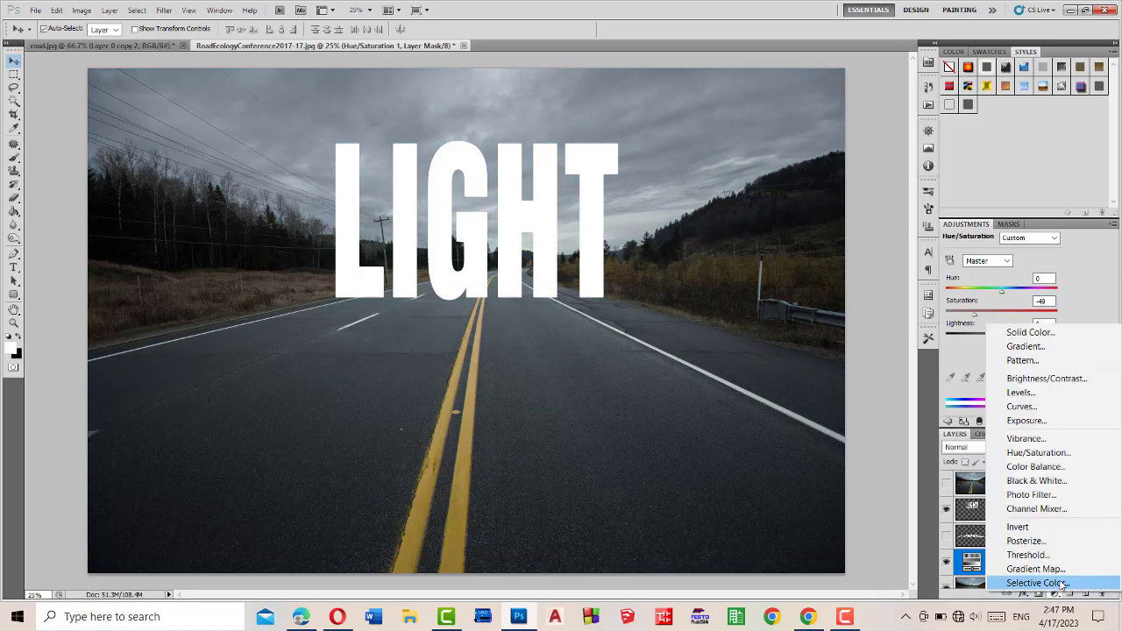
click(1046, 421)
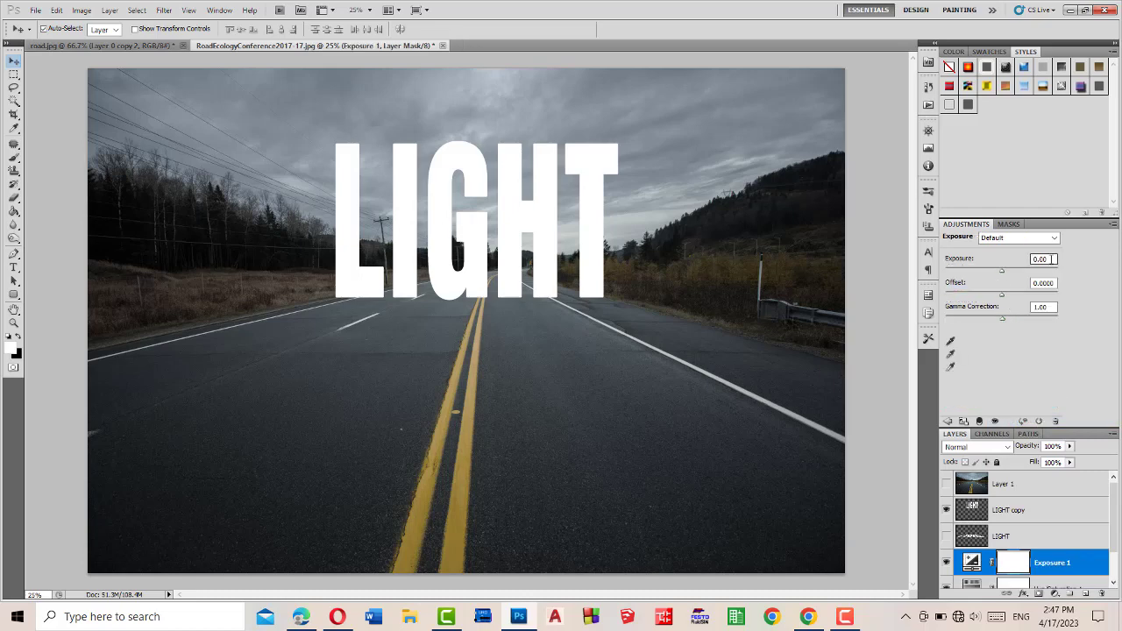
drag(1003, 272, 985, 273)
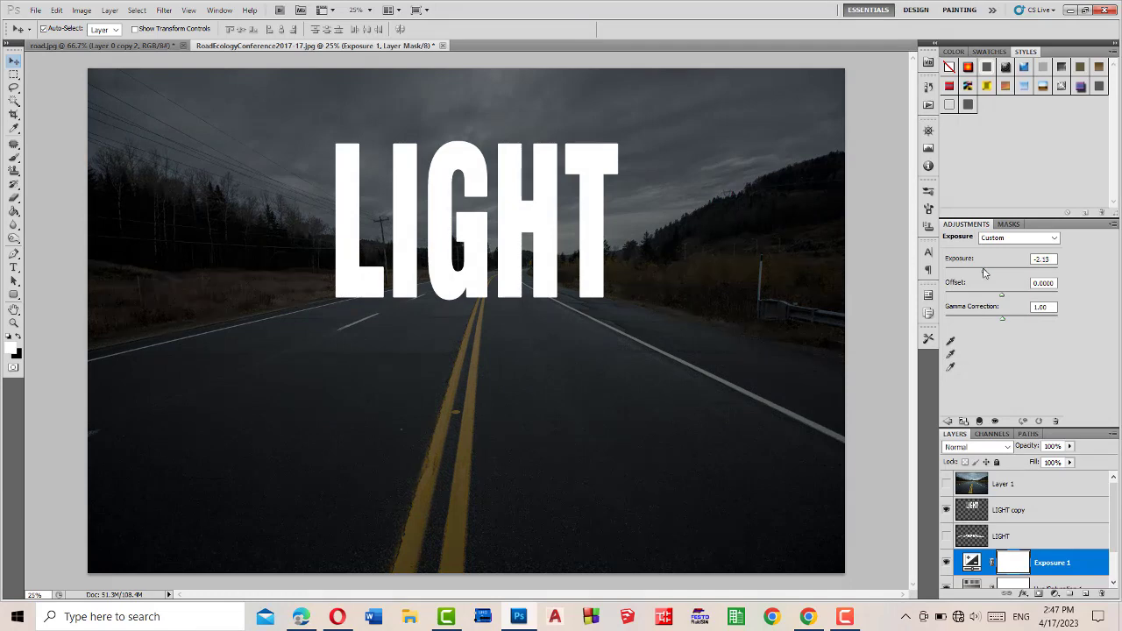
drag(985, 273, 991, 269)
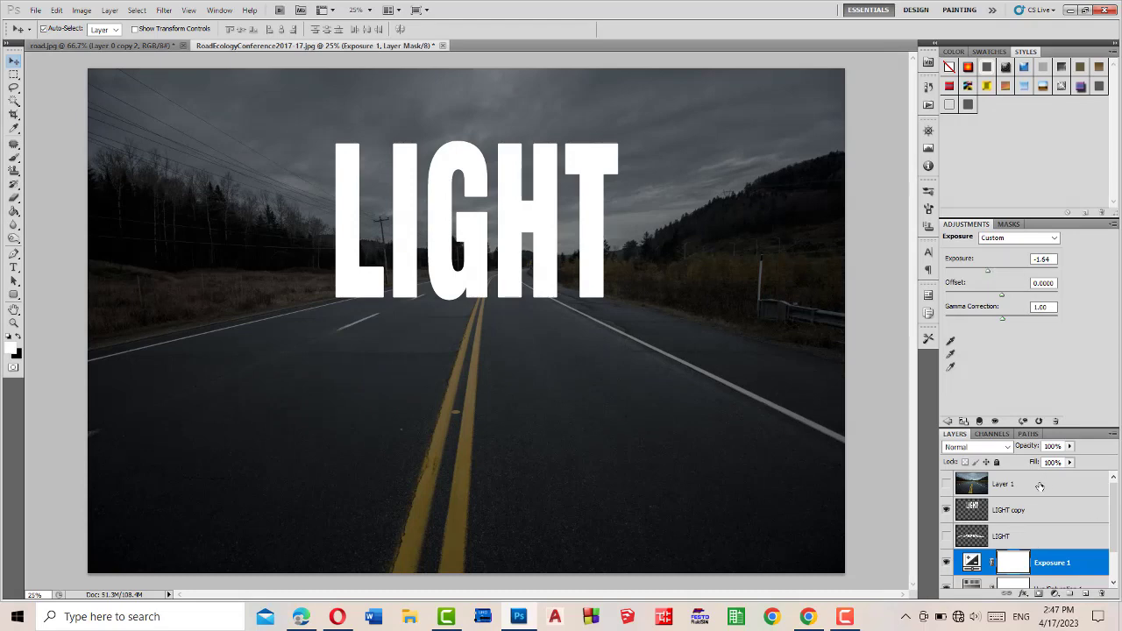
click(1042, 484)
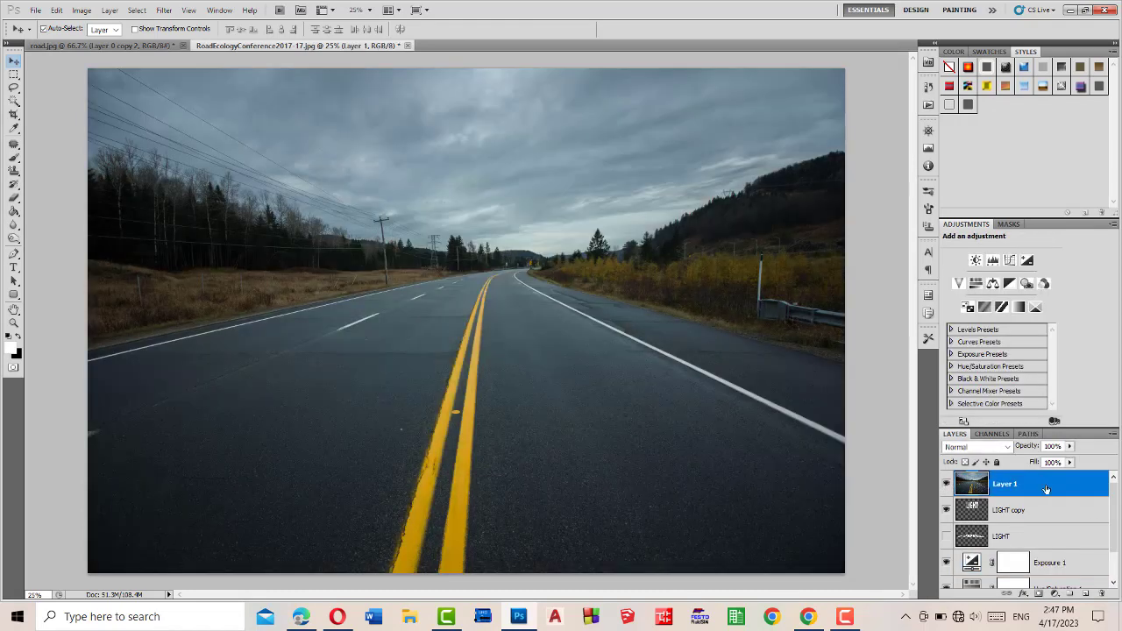
- Clip Layer 1 to the LIGHT copy layer so the road shows through the letters
right_click(1046, 487)
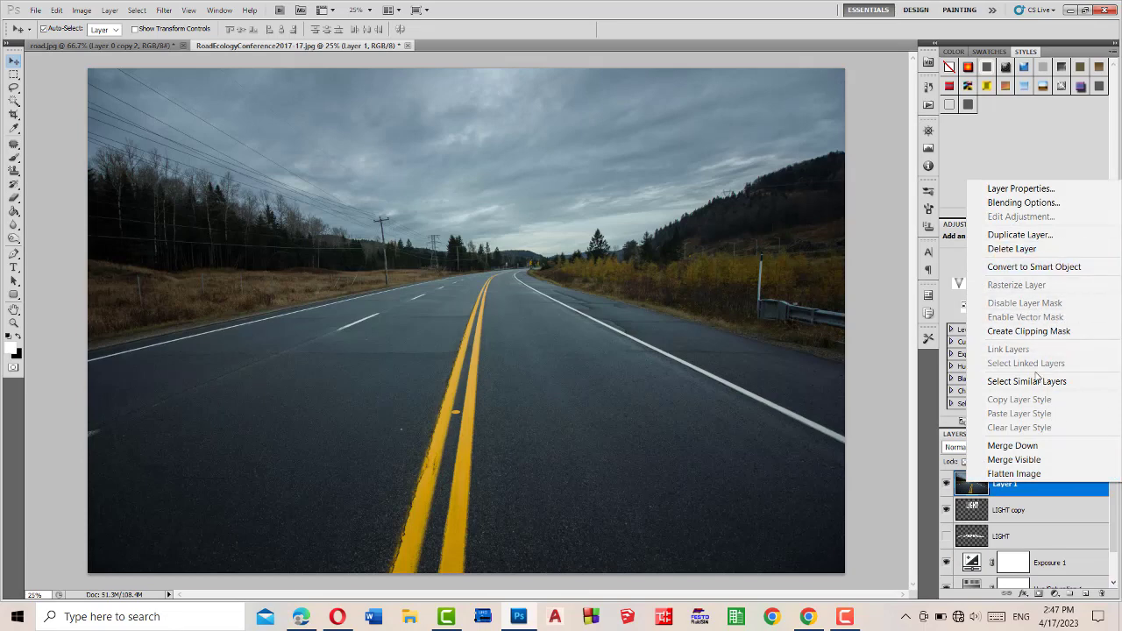
click(1053, 333)
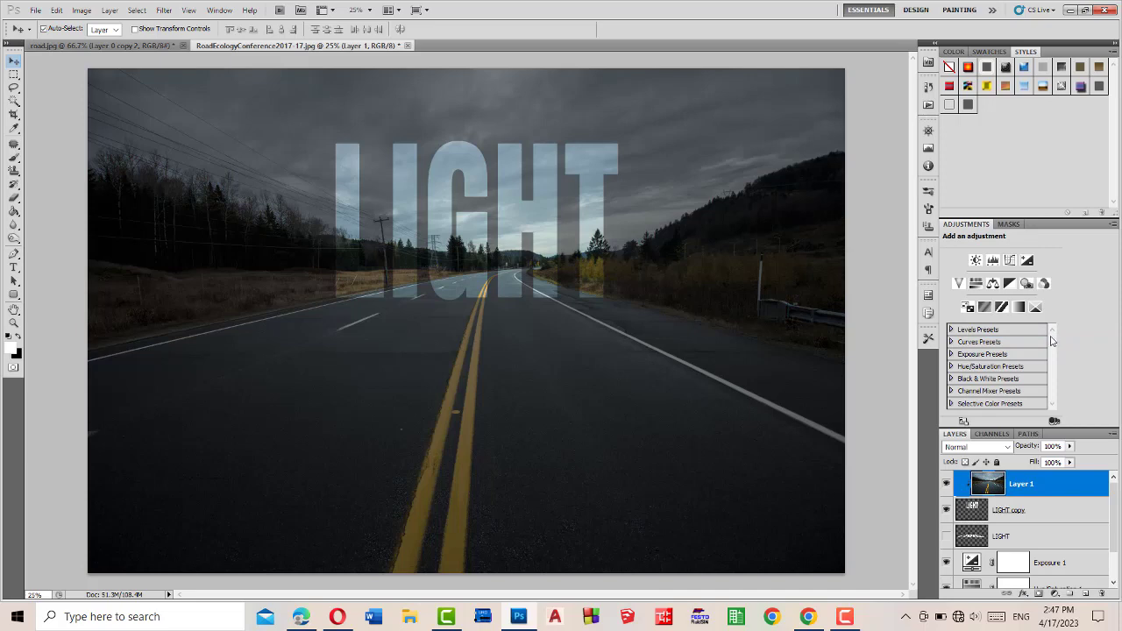
click(1050, 512)
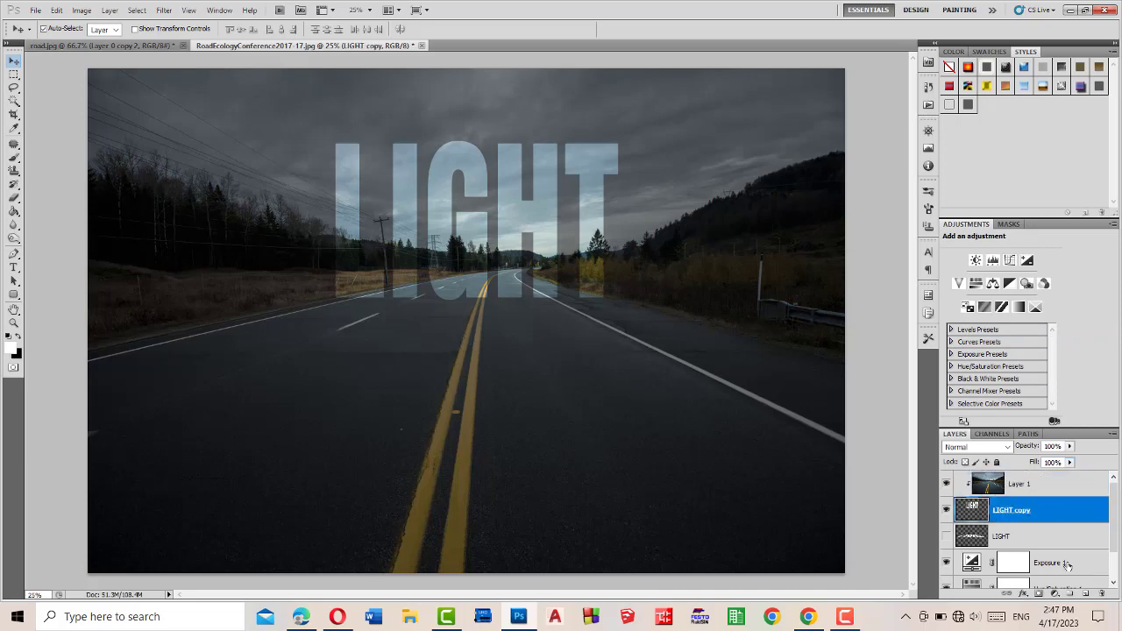
click(1024, 595)
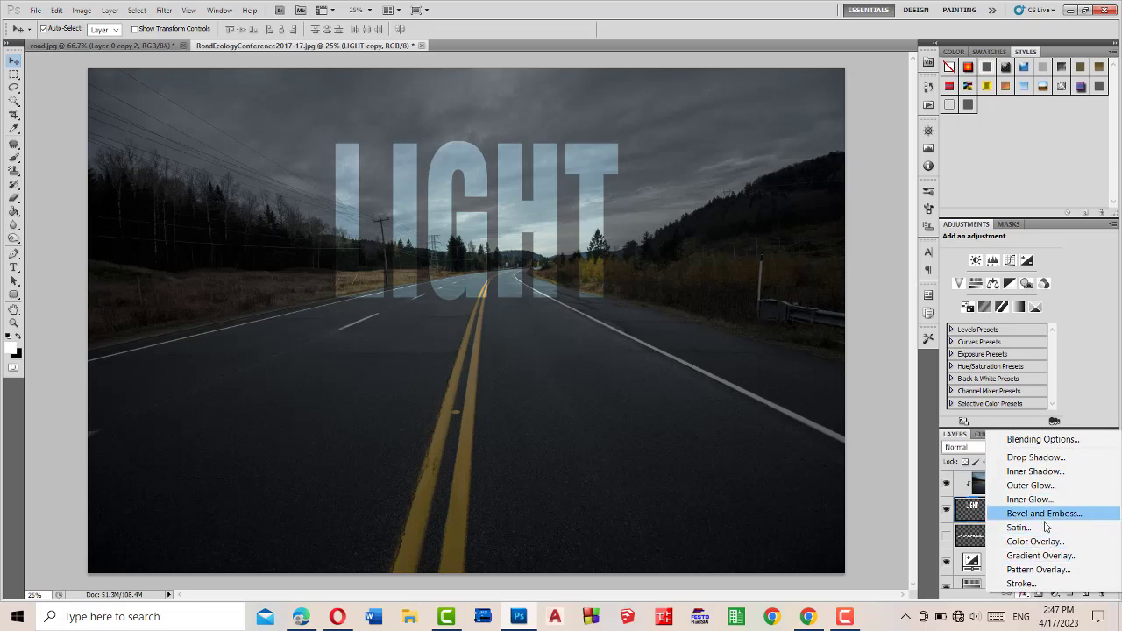
- Add a white 2 px Stroke effect to the LIGHT copy lettering
click(1035, 584)
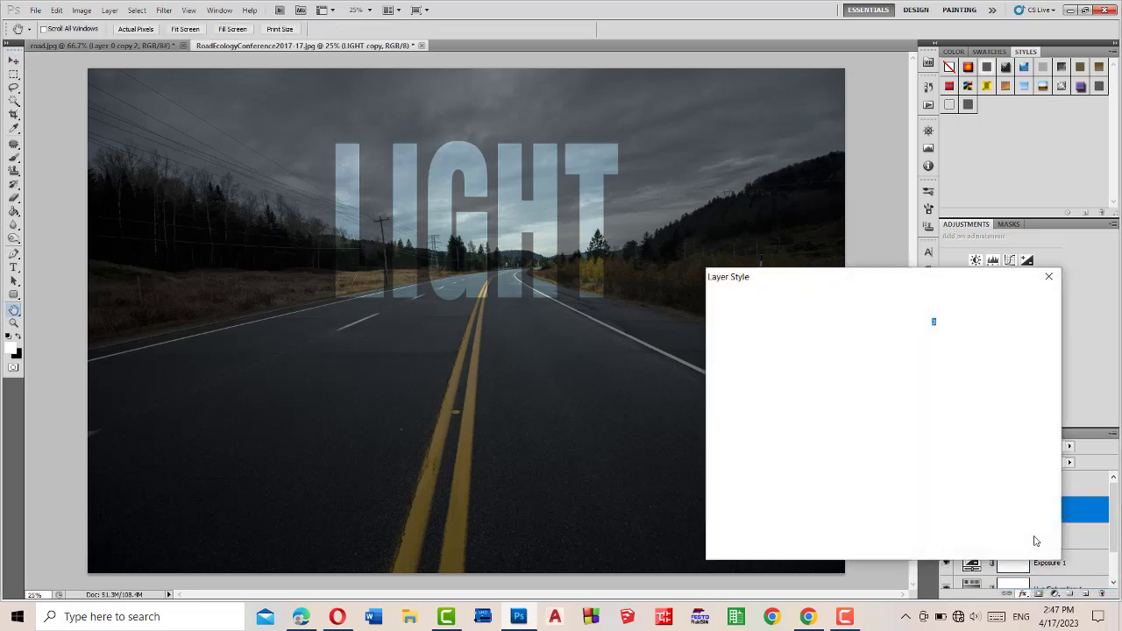
click(851, 399)
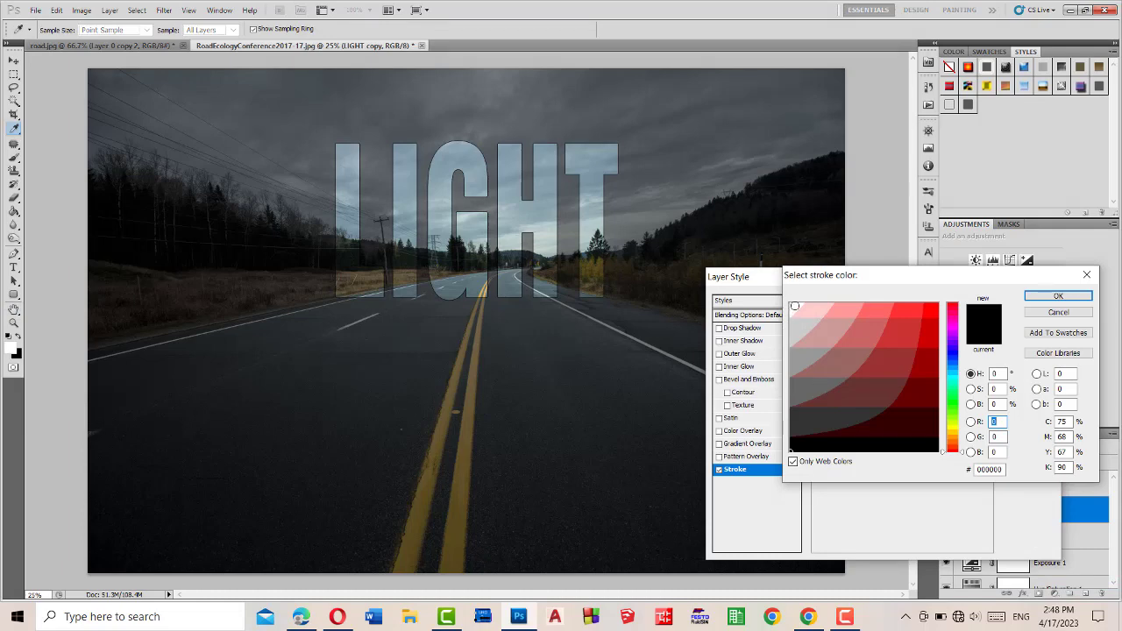
click(792, 306)
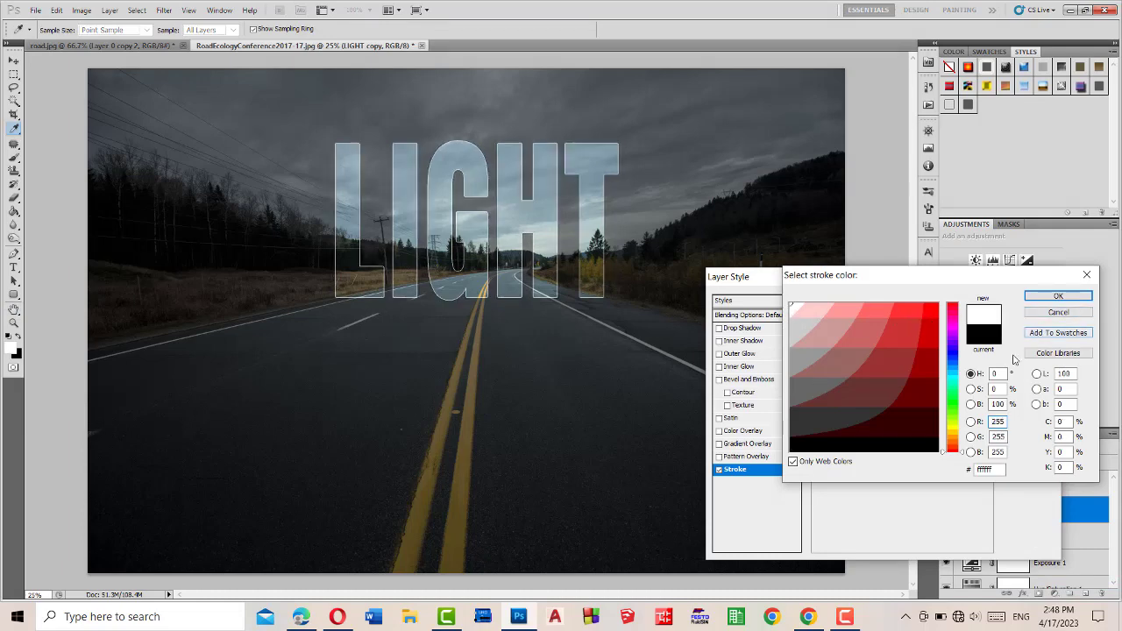
click(1053, 297)
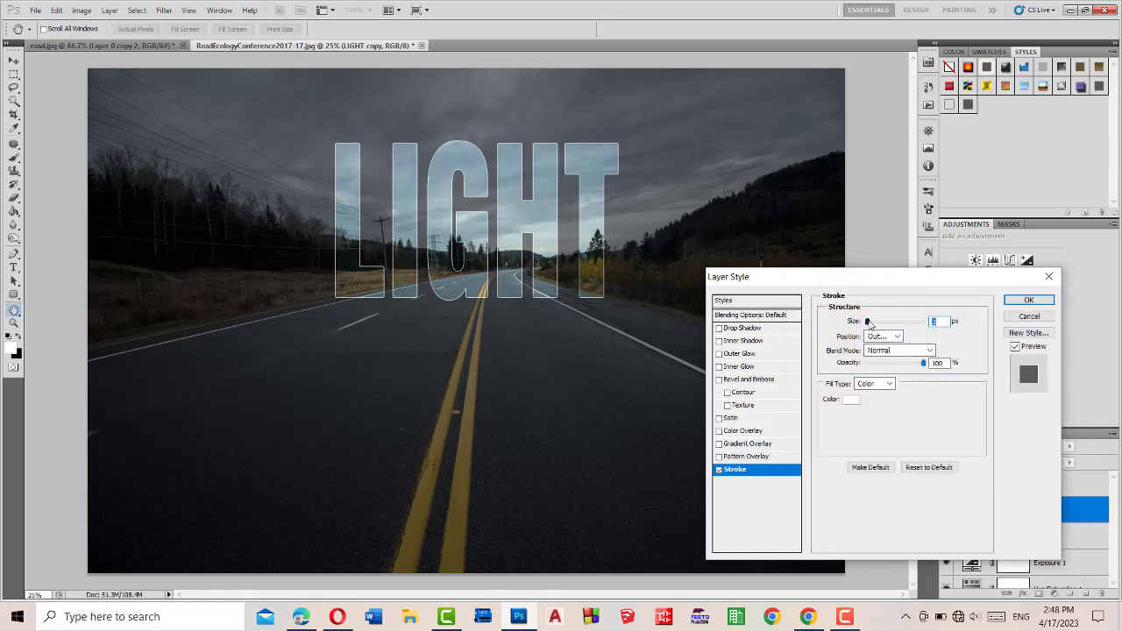
mouse_move(867, 322)
mouse_down()
mouse_move(889, 322)
mouse_move(866, 332)
mouse_up()
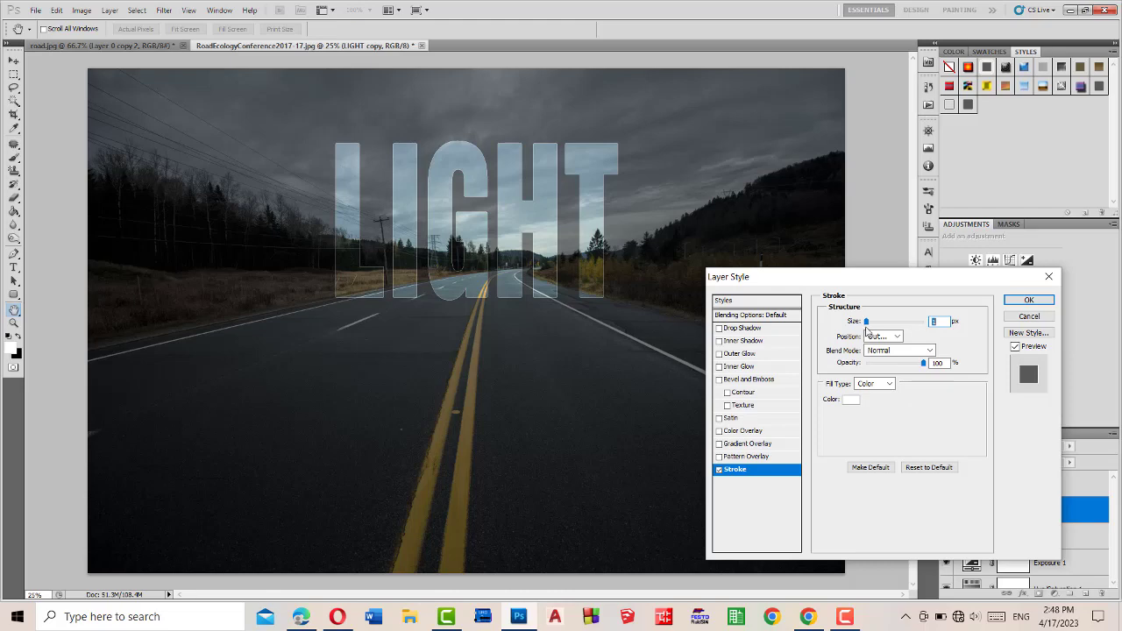
text(2)
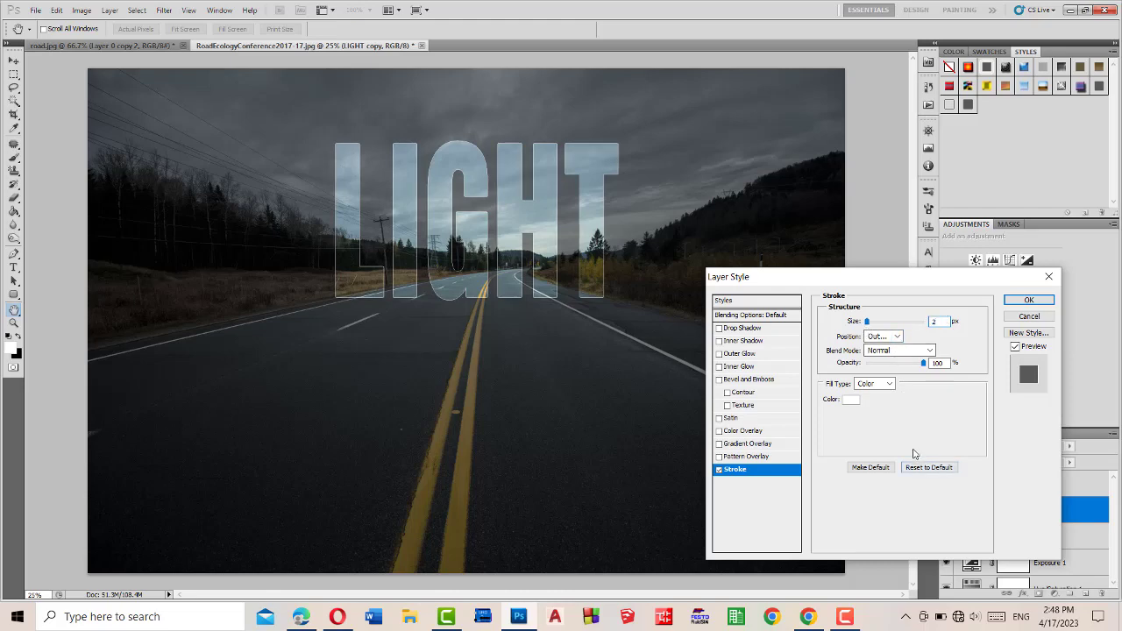
- Add a white Outer Glow to LIGHT copy: 100% opacity, size 250, Overlay blend mode
click(733, 354)
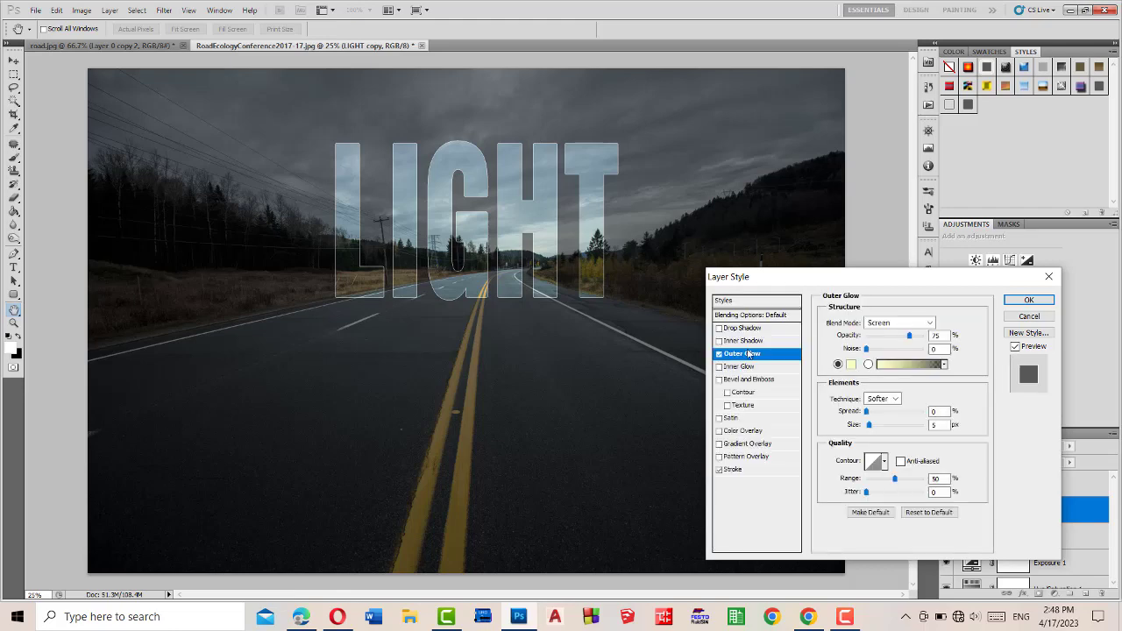
click(849, 364)
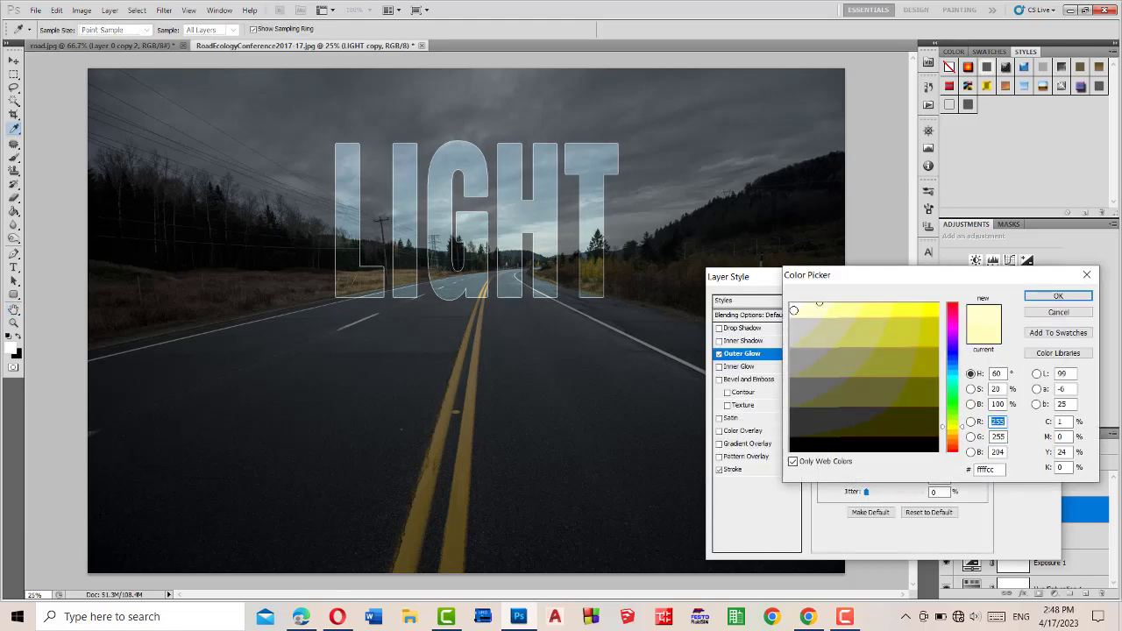
click(1042, 299)
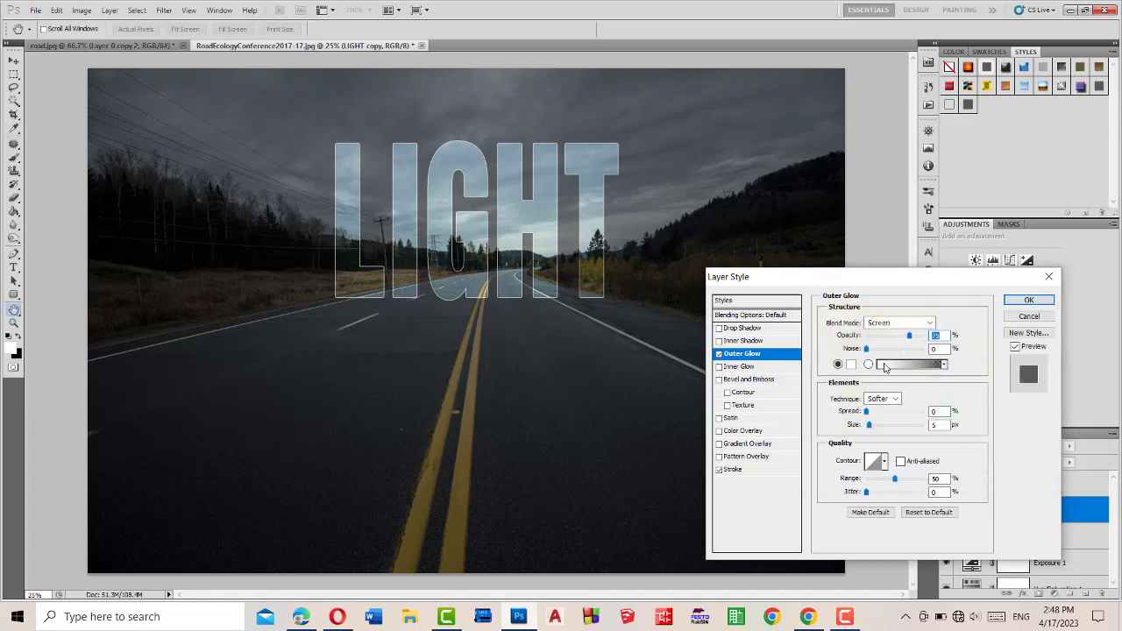
drag(912, 337, 949, 336)
drag(869, 425, 938, 430)
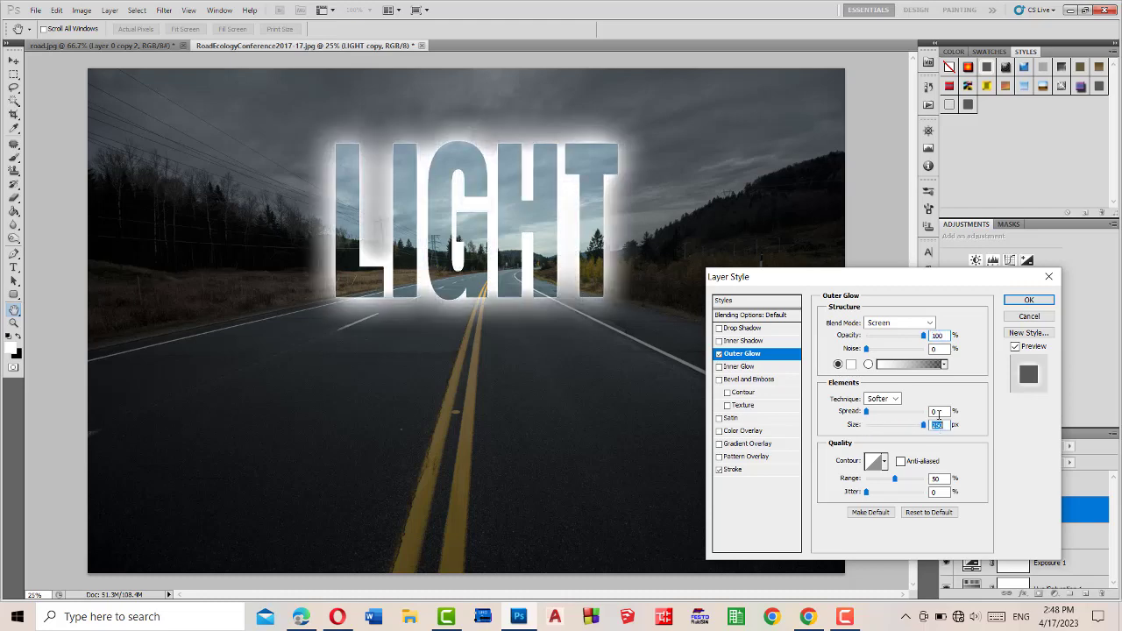
click(912, 323)
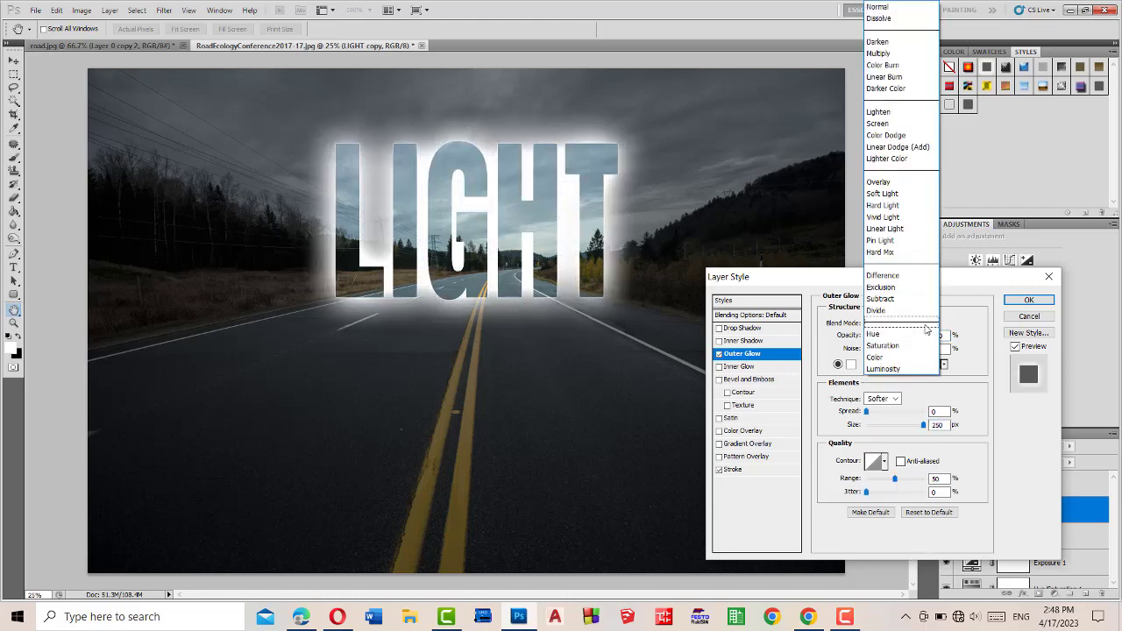
click(929, 181)
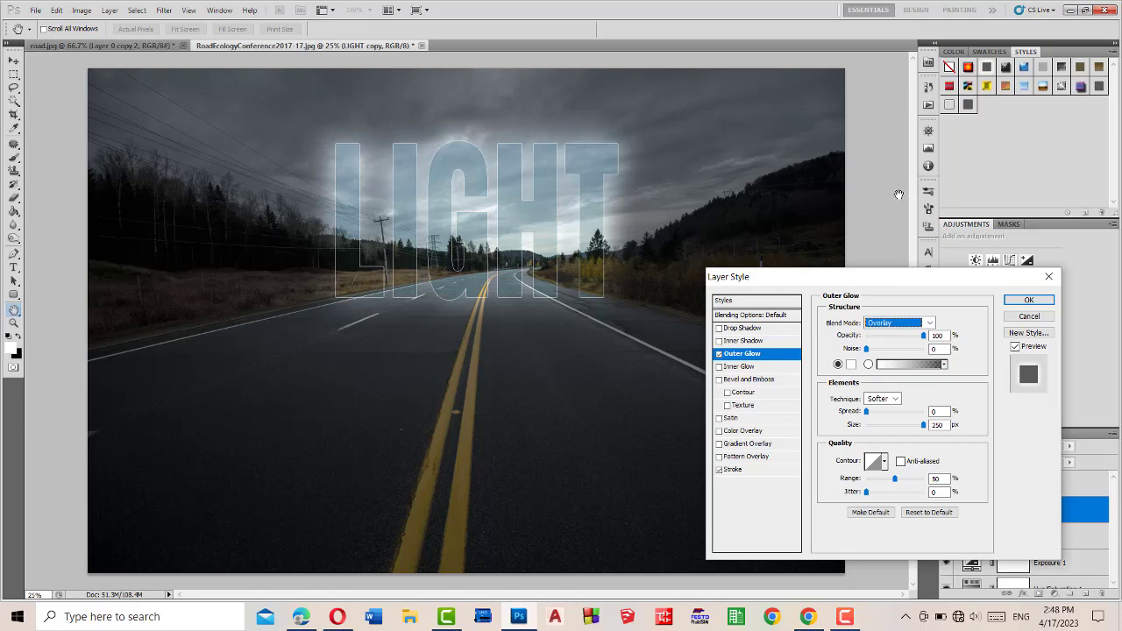
- Enable Inner Glow on LIGHT copy, choosing its glow colour and adjusting its opacity
click(741, 368)
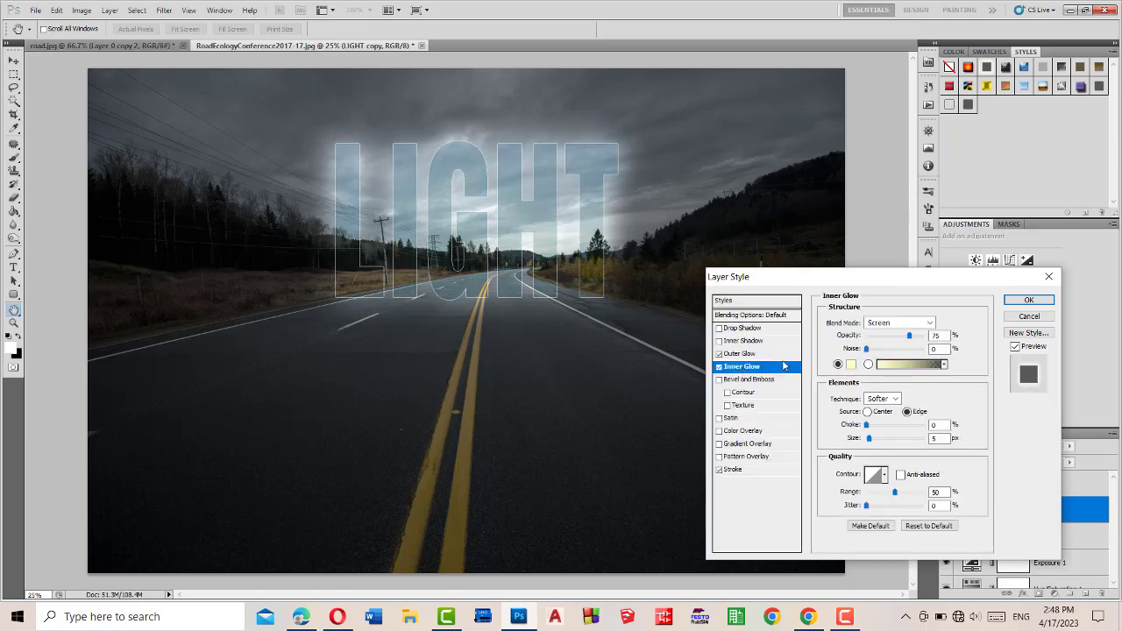
click(850, 367)
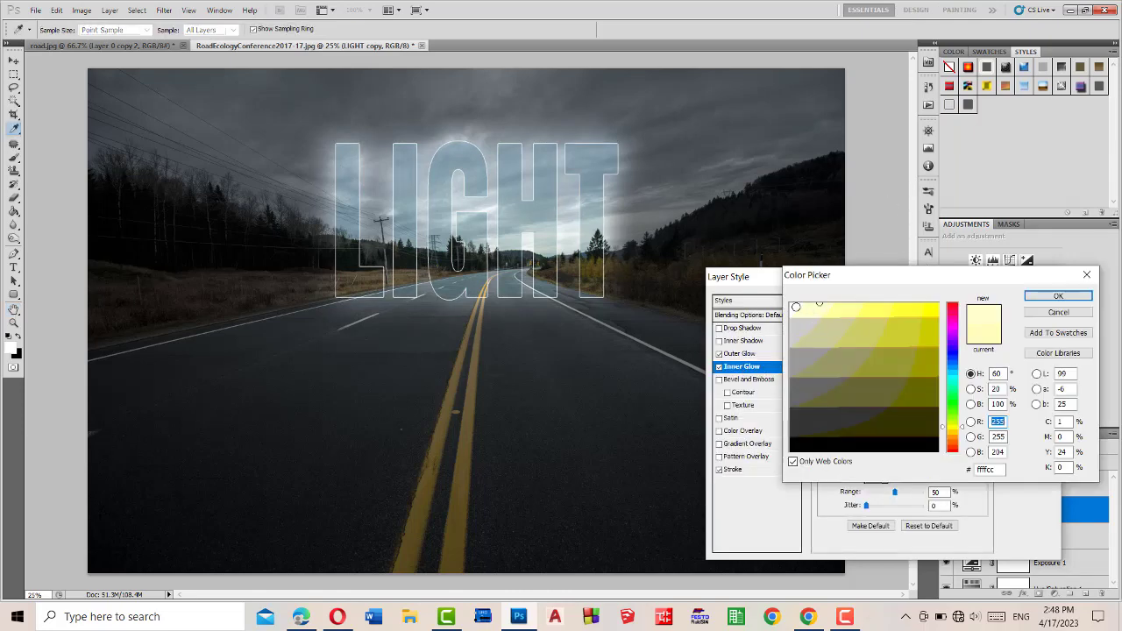
click(1058, 297)
drag(920, 336, 910, 337)
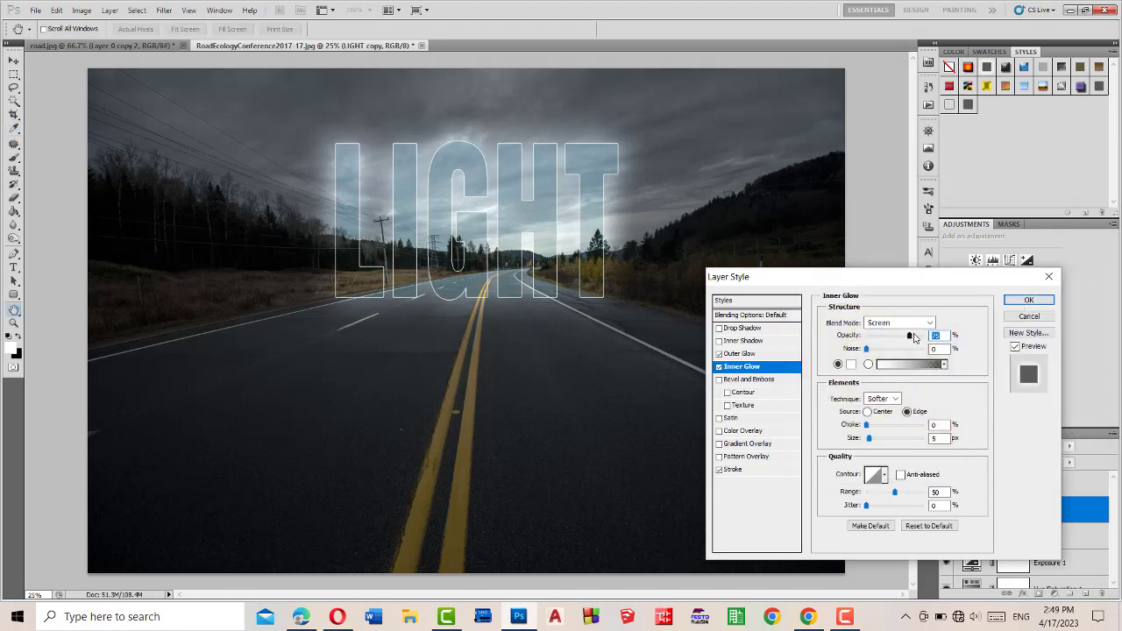
- Set the Inner Glow to Overlay at a large size and apply the layer style
click(929, 325)
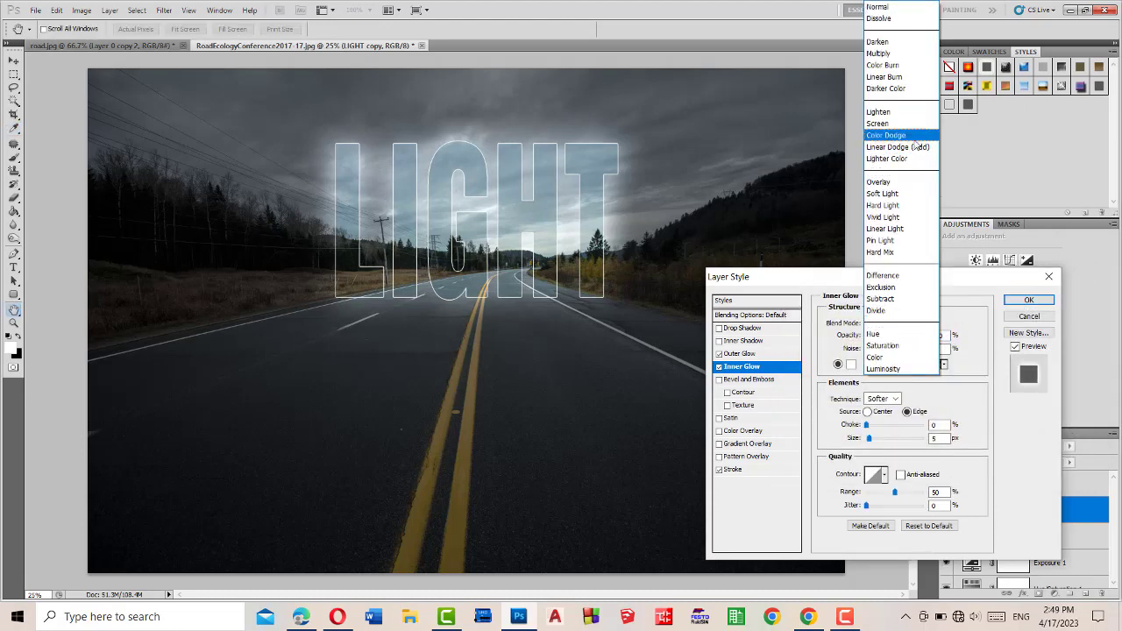
click(878, 181)
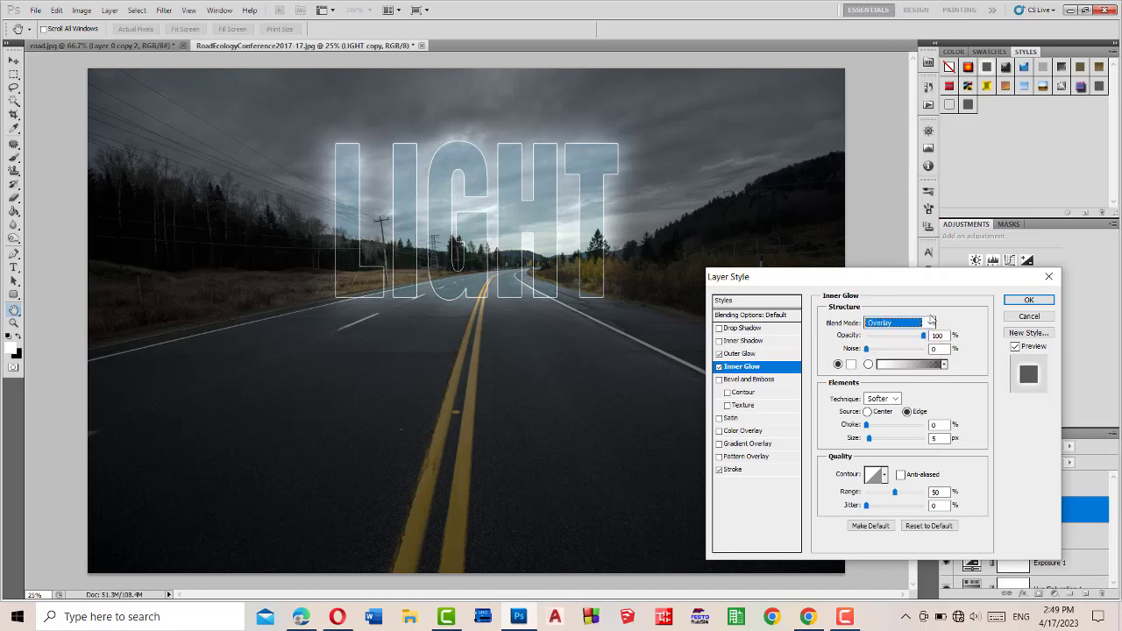
click(929, 322)
click(916, 14)
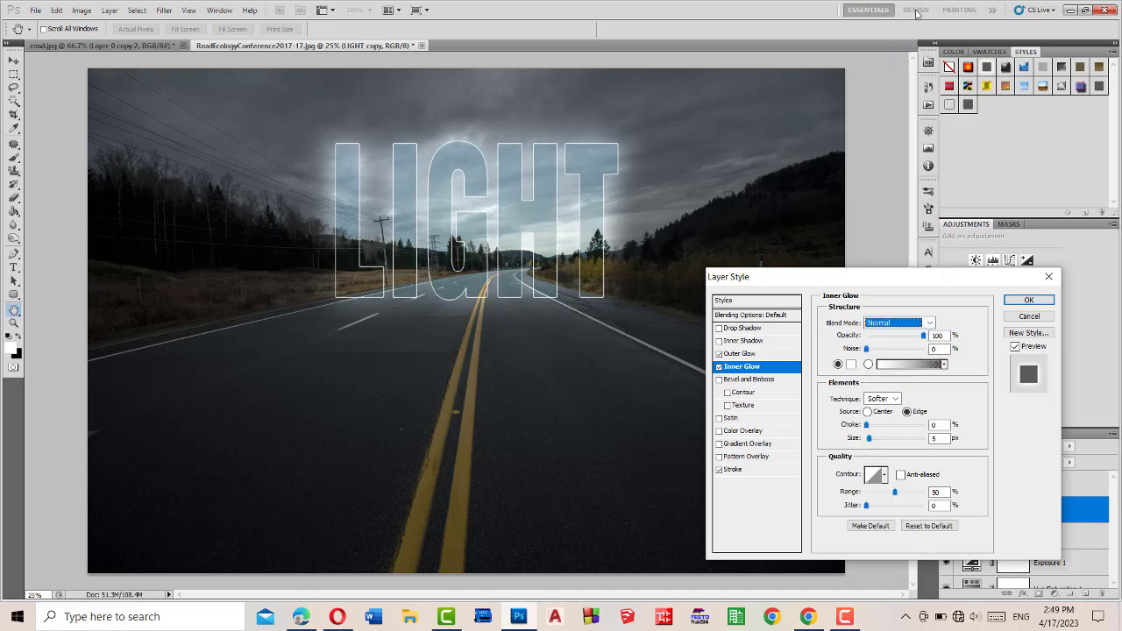
click(931, 325)
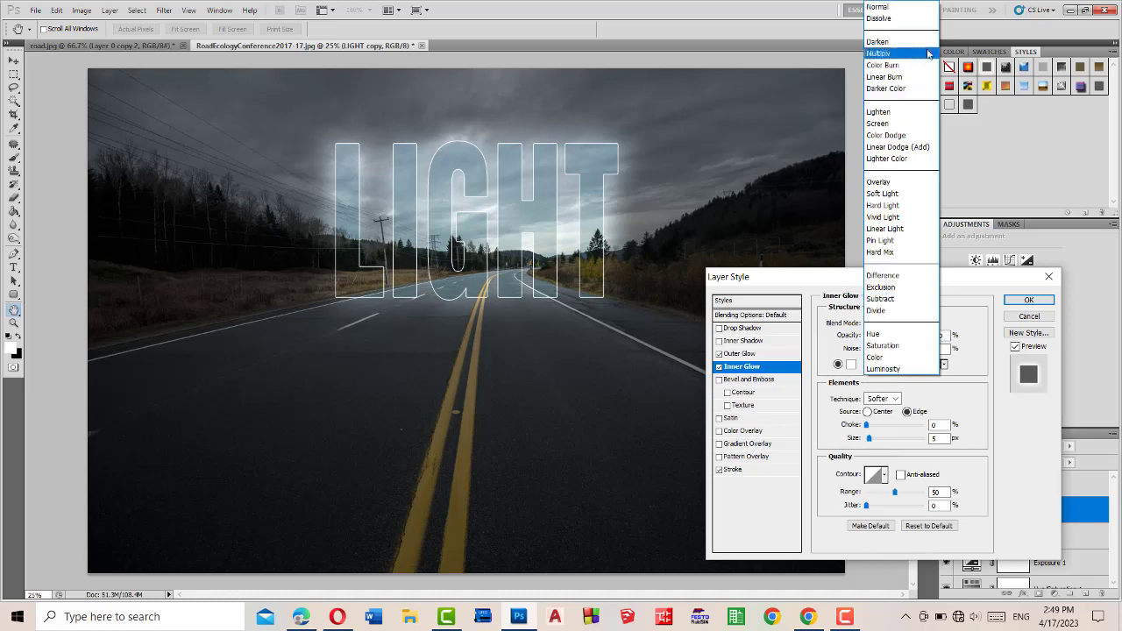
click(921, 184)
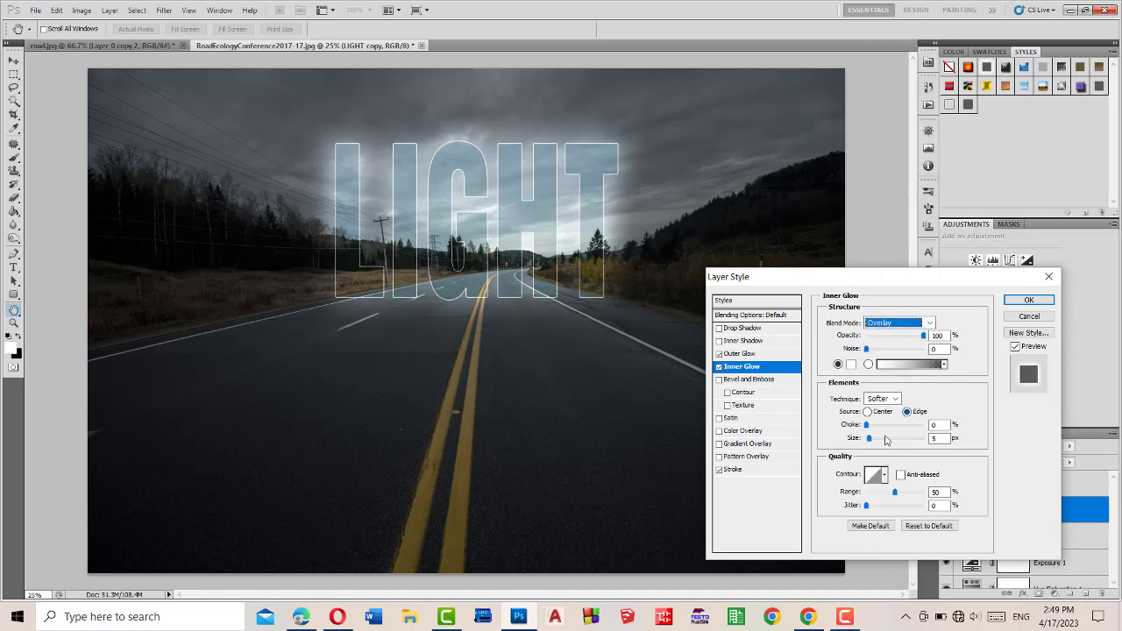
drag(870, 438, 926, 447)
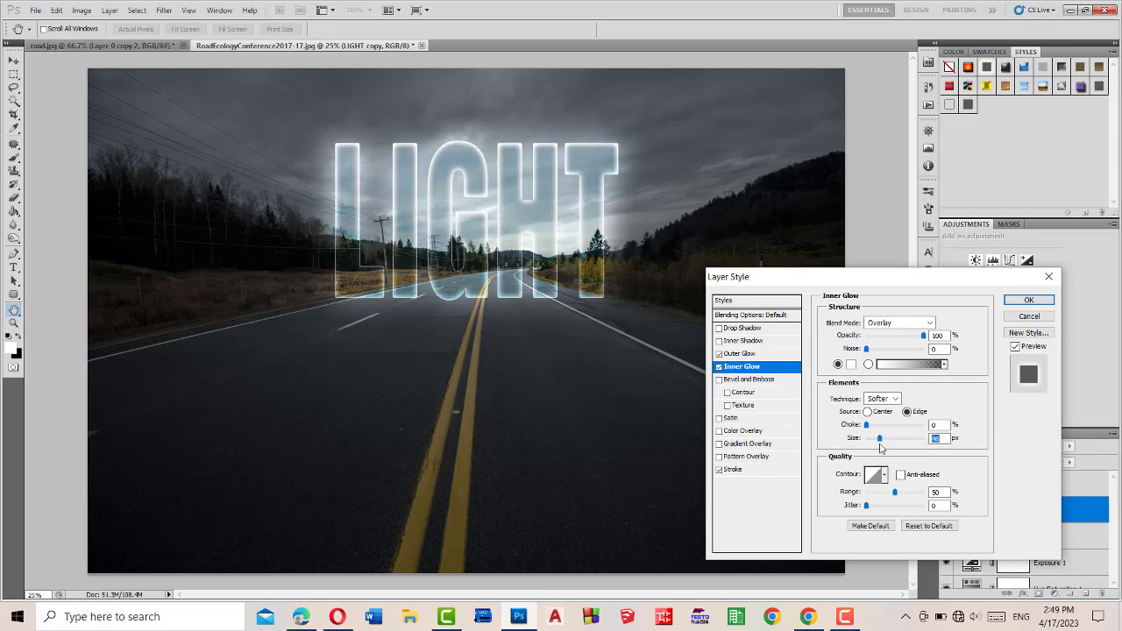
mouse_move(927, 447)
mouse_down()
mouse_move(912, 445)
mouse_move(925, 443)
mouse_up()
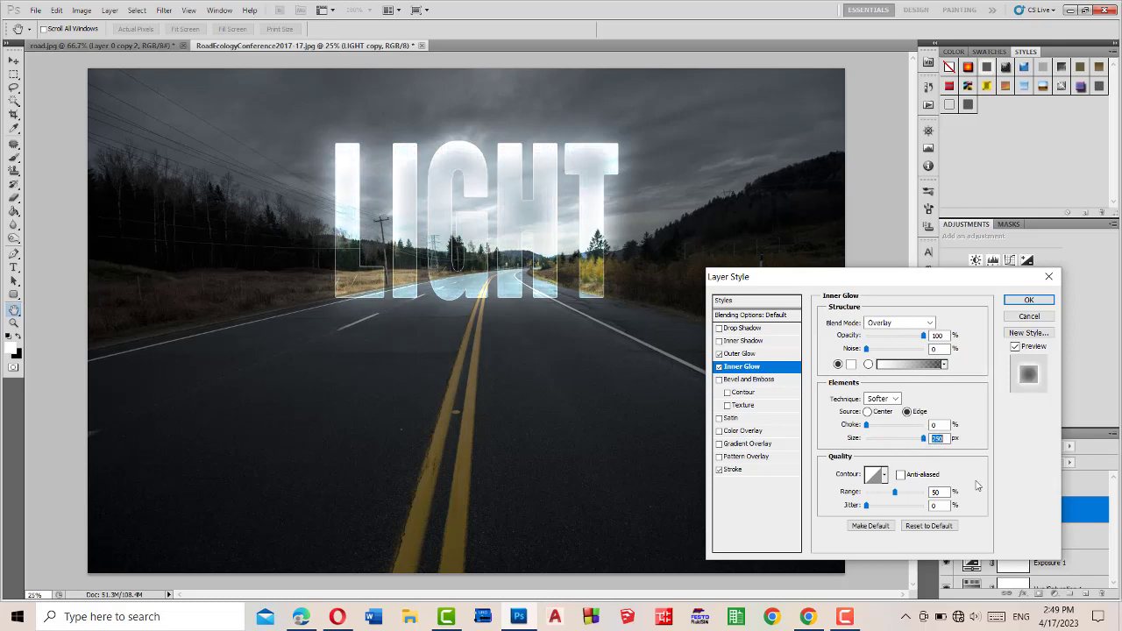
click(1038, 301)
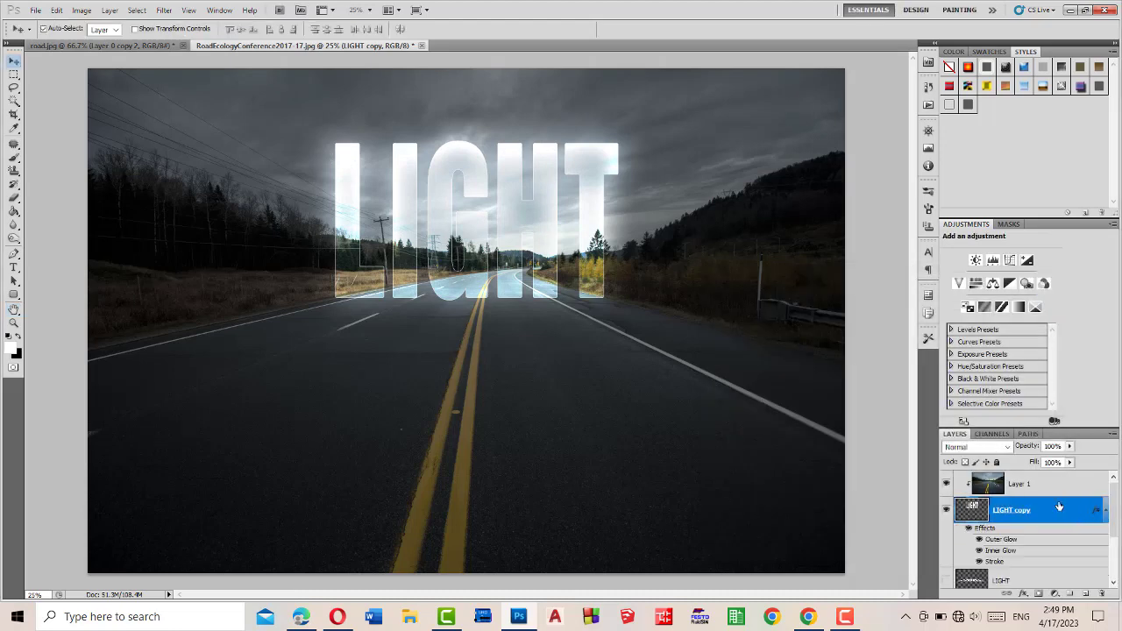
- Show the flipped road LIGHT layer and set its blend mode to Overlay
scroll(1041, 541, down, 1)
click(947, 555)
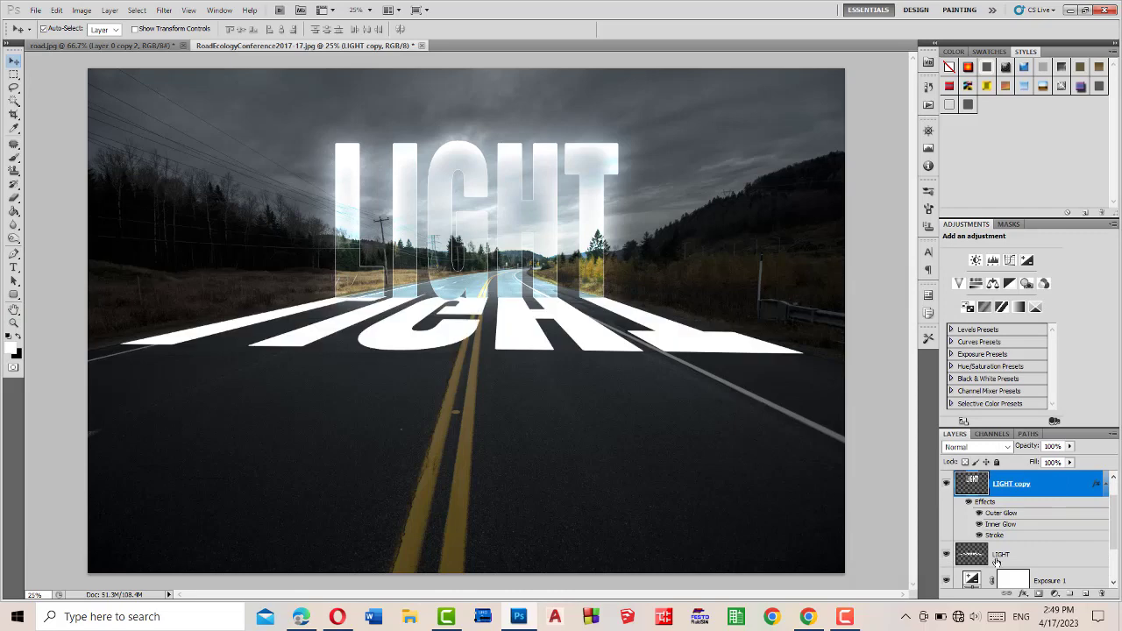
click(1016, 559)
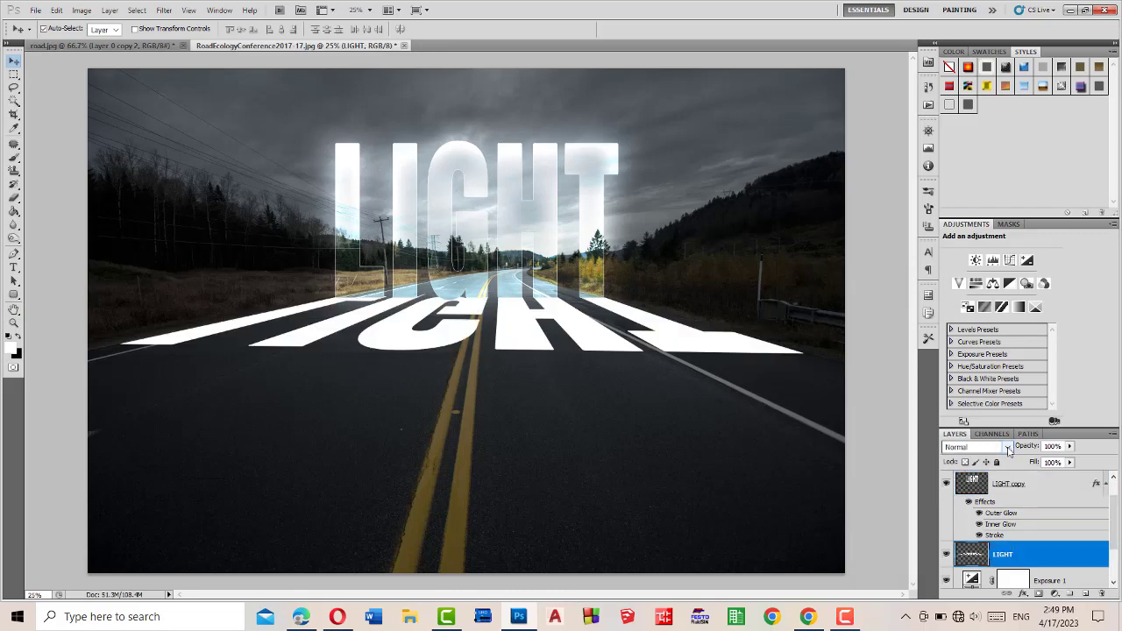
click(1008, 449)
click(969, 248)
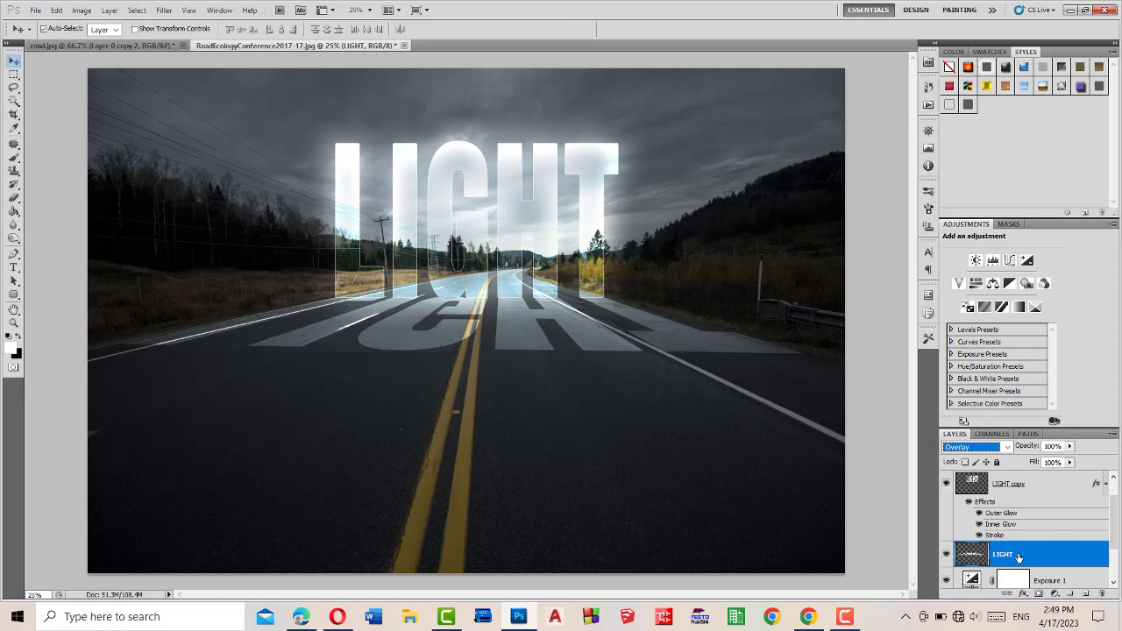
- Soften the road LIGHT text with a 5-pixel Gaussian Blur
click(165, 13)
mouse_move(175, 144)
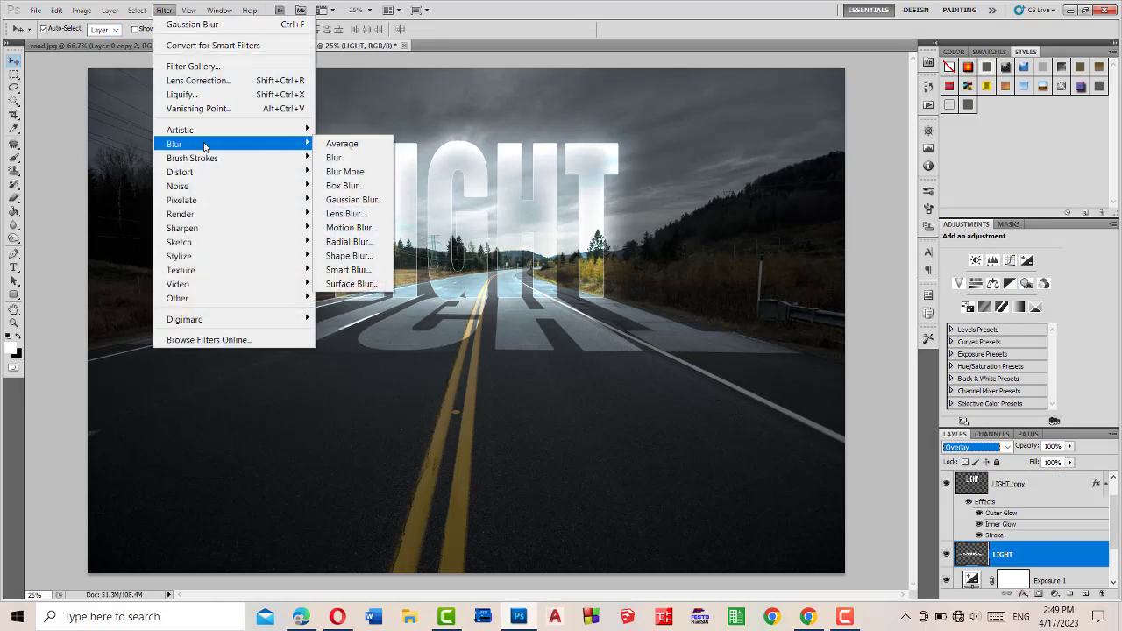
click(350, 200)
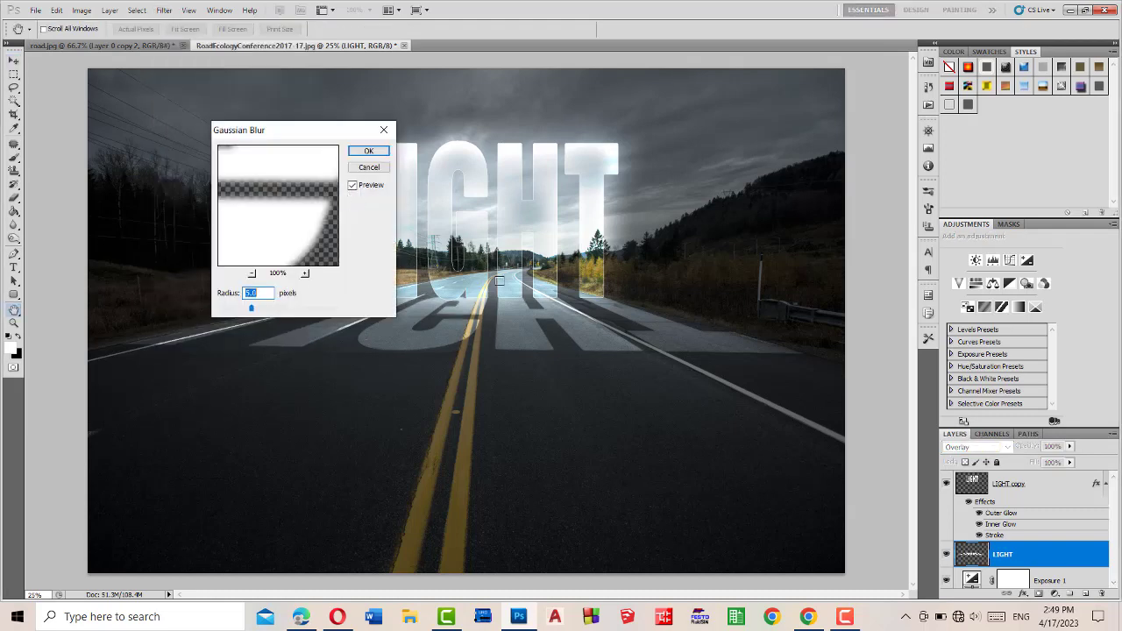
click(491, 281)
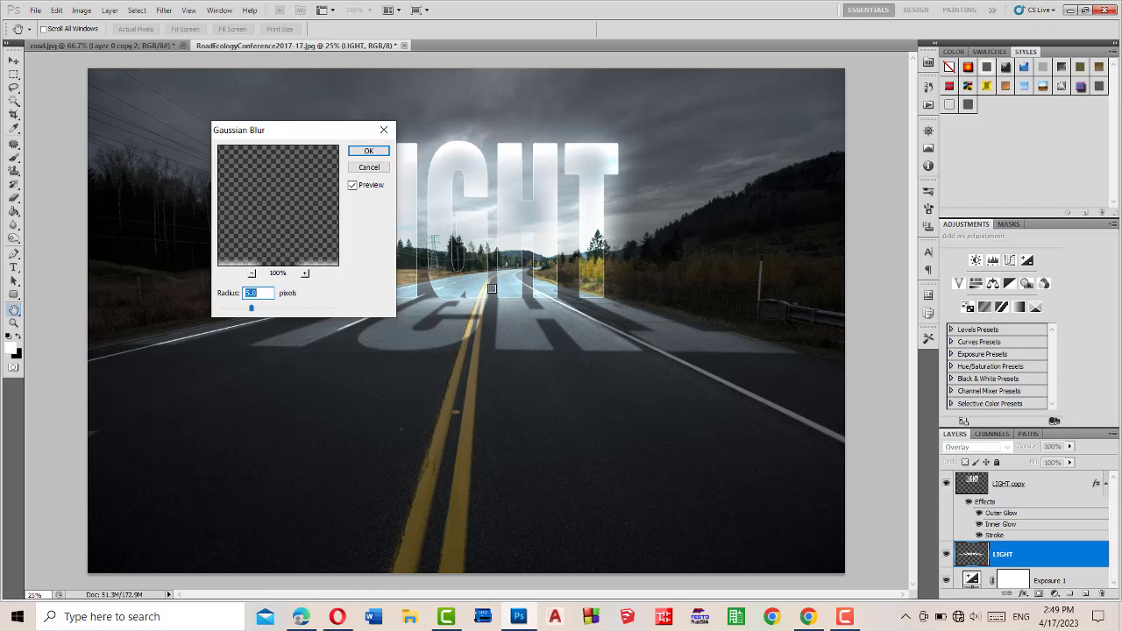
click(493, 296)
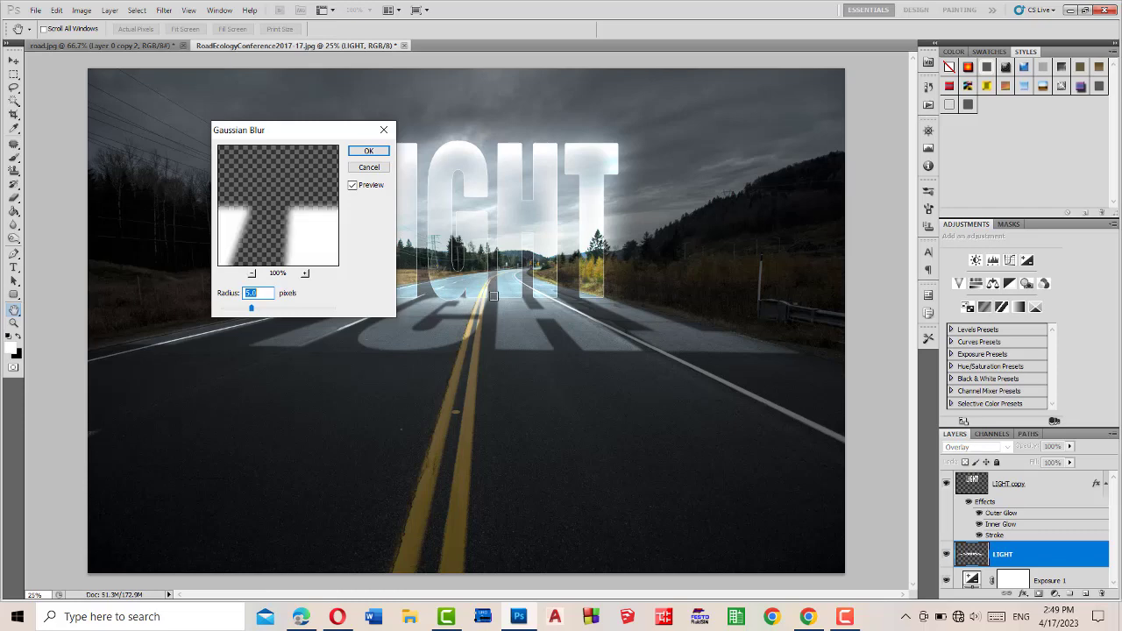
click(369, 150)
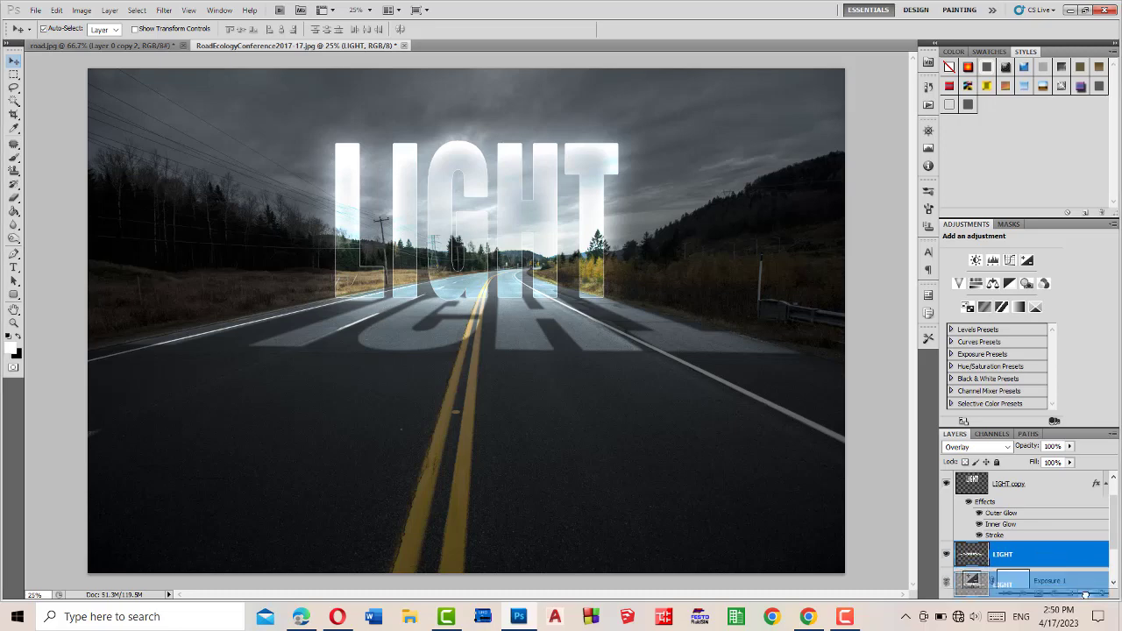
- Duplicate the road LIGHT layer as LIGHT copy 2 with a layer mask, then view road.jpg
drag(1041, 557, 1085, 594)
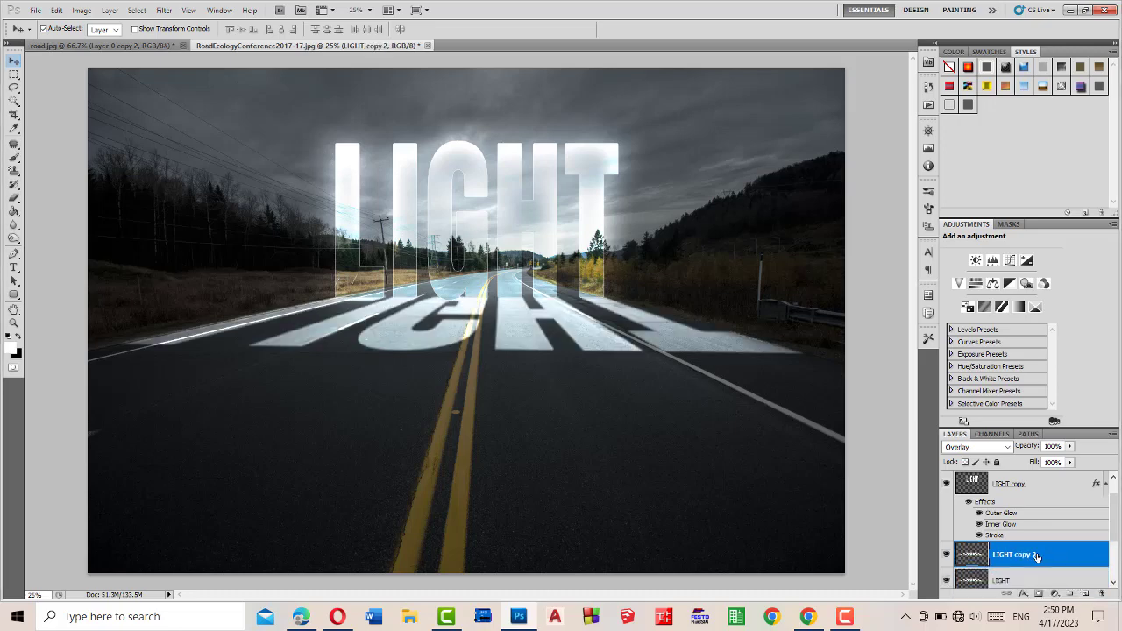
click(1038, 593)
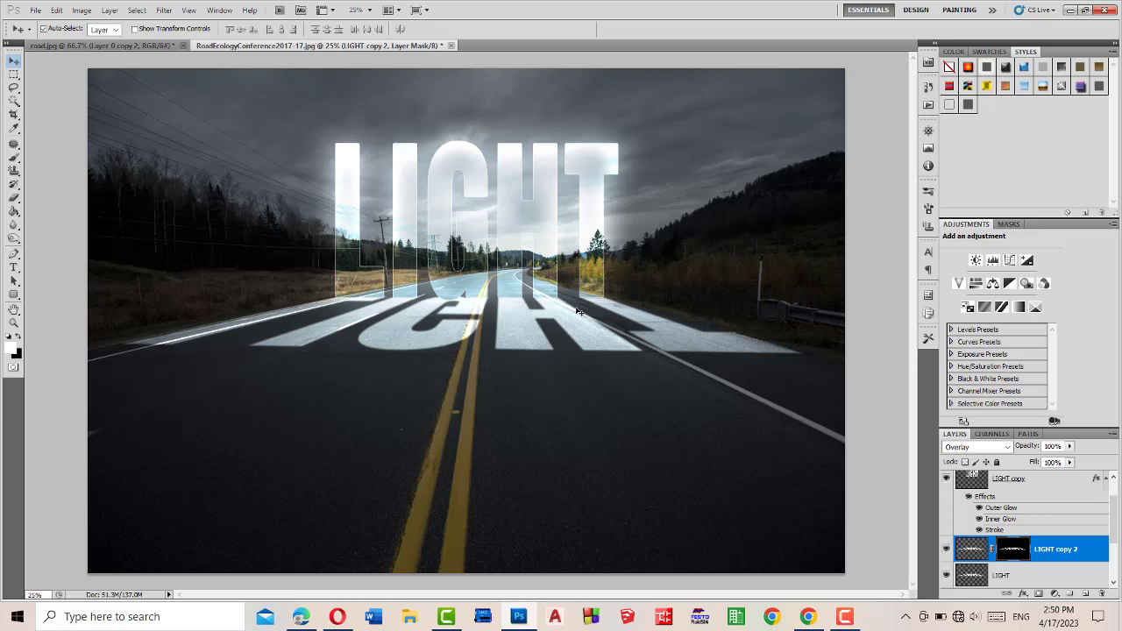
click(138, 45)
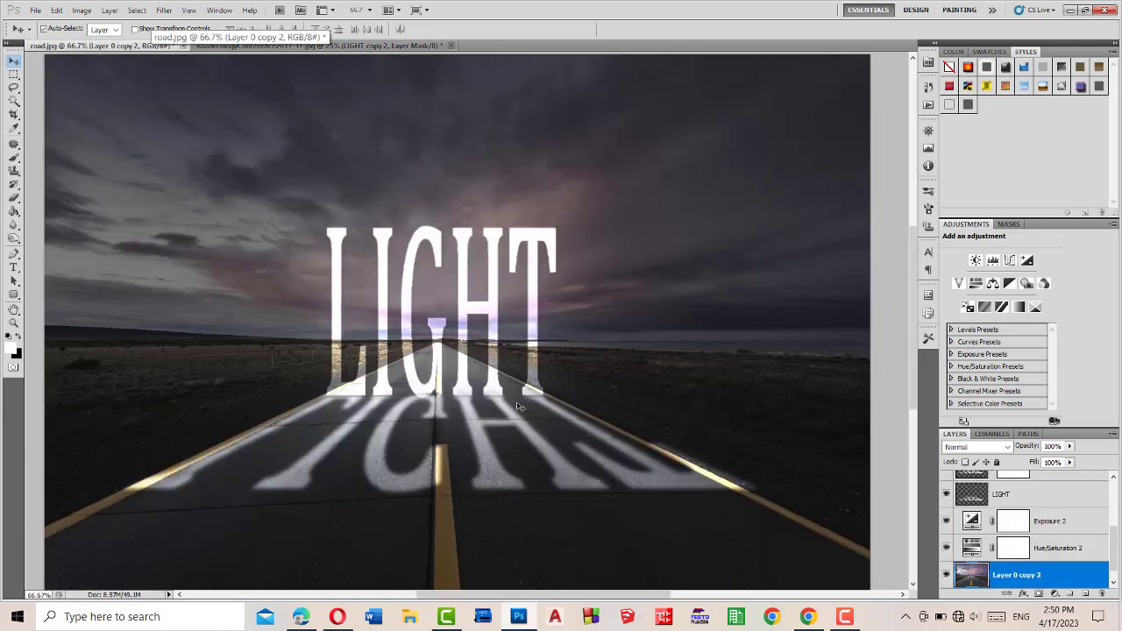
- In RoadEcologyConference, toggle LIGHT copy 2, LIGHT and Exposure 1 visibility off and on to compare
click(381, 45)
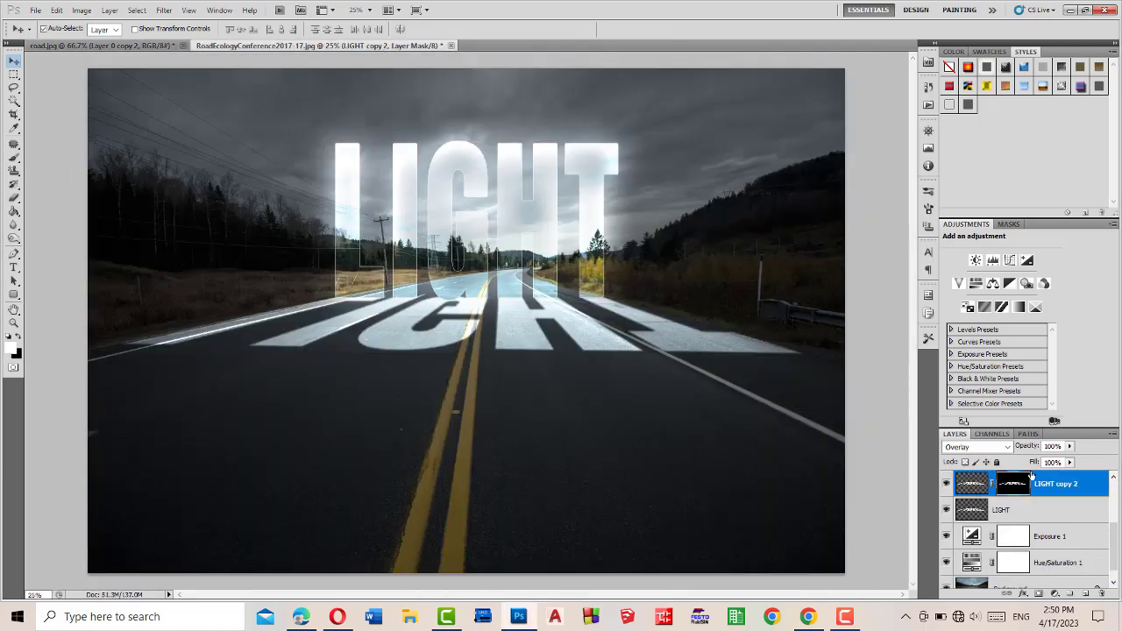
click(946, 484)
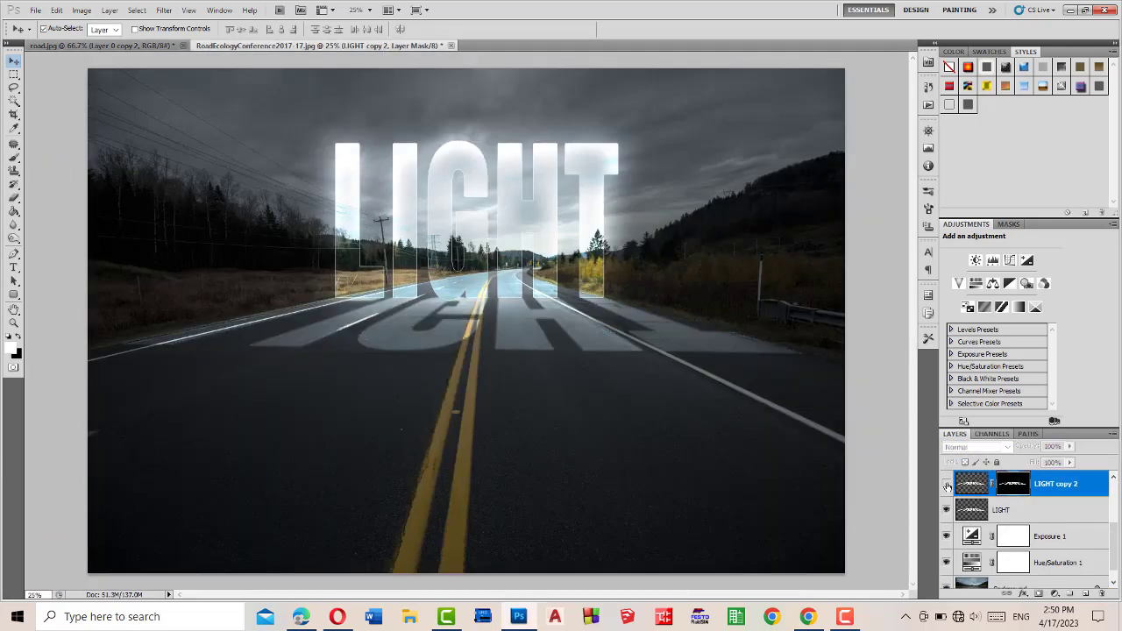
click(946, 485)
click(947, 485)
click(947, 485)
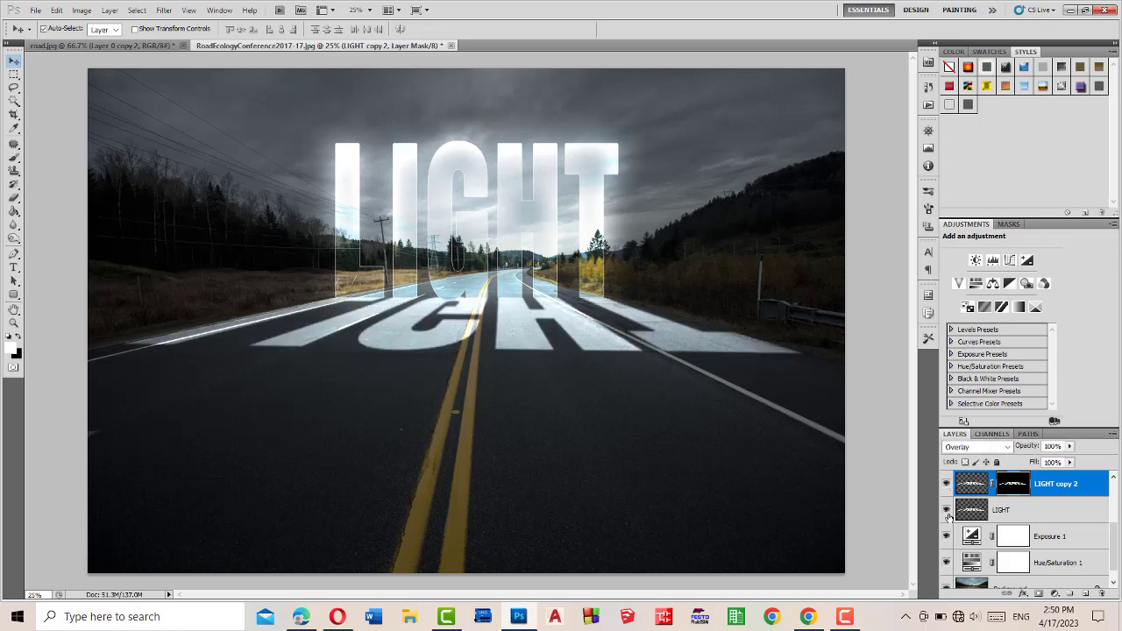
click(946, 509)
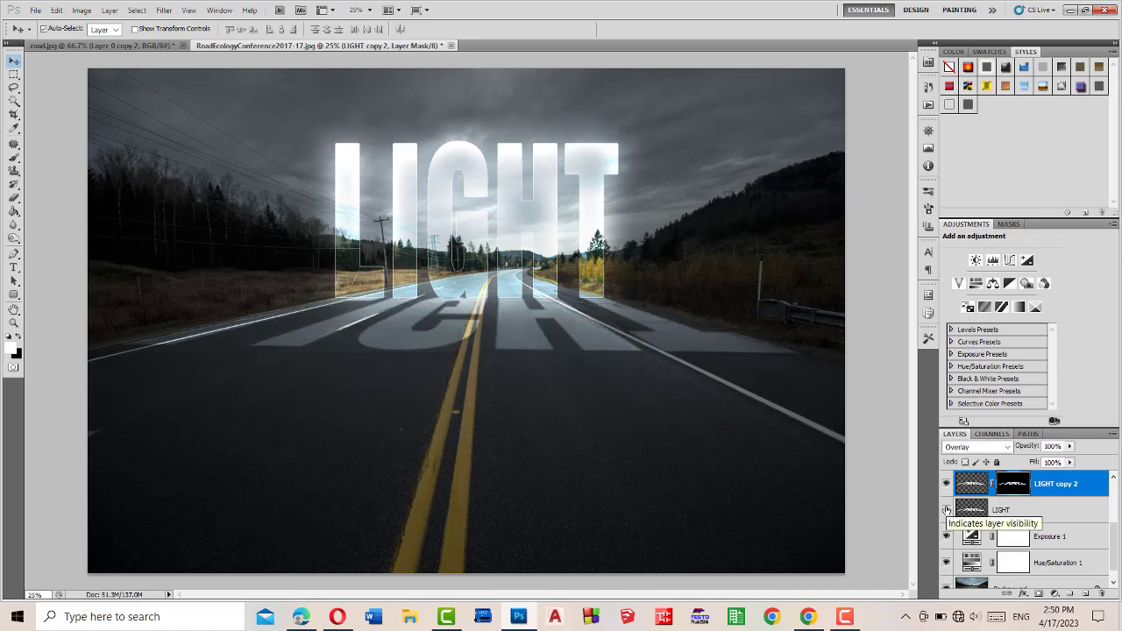
click(947, 510)
click(947, 485)
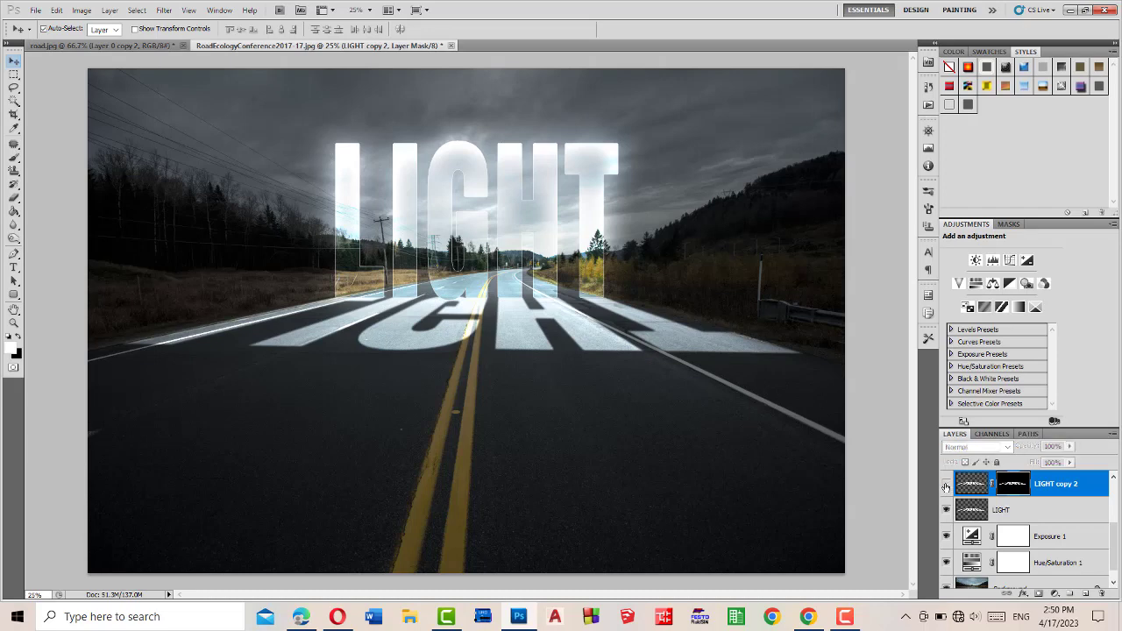
click(947, 484)
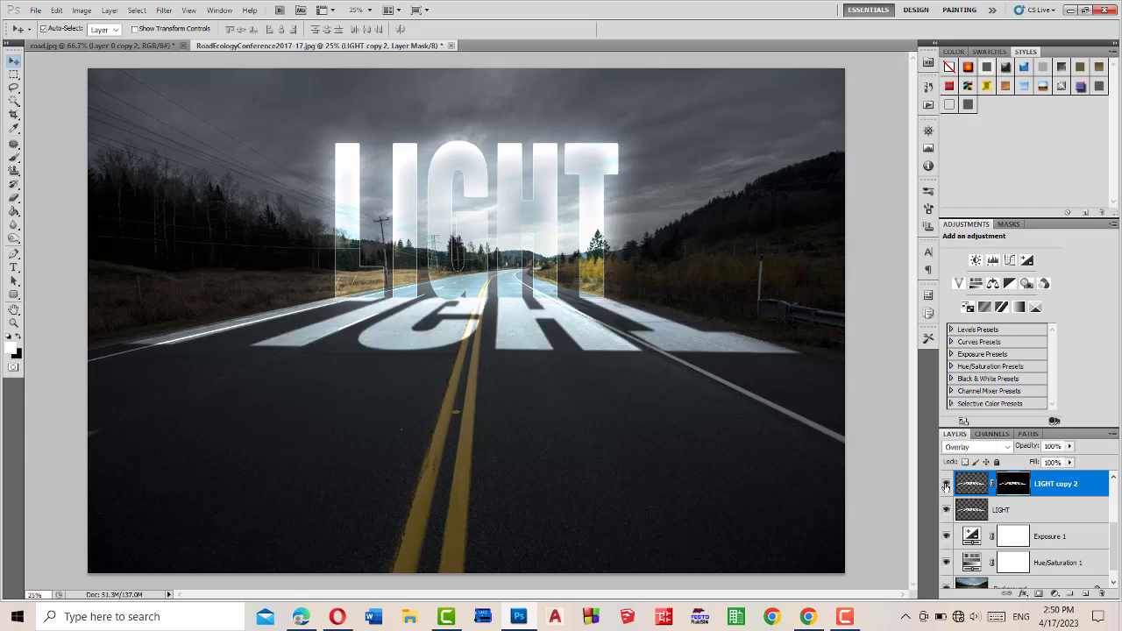
click(946, 537)
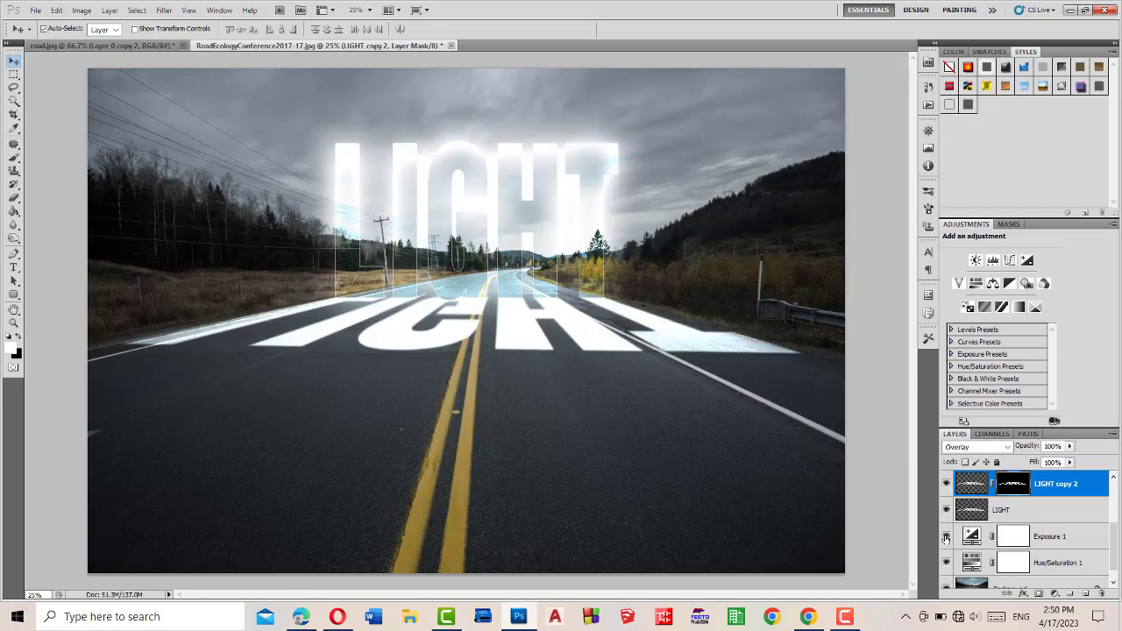
click(946, 537)
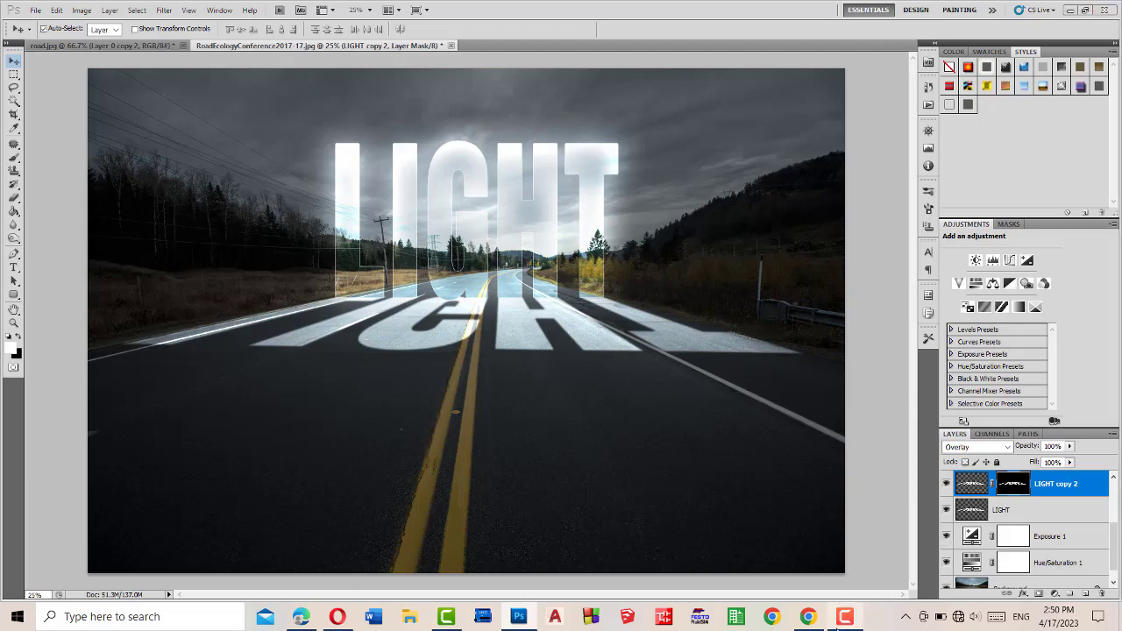